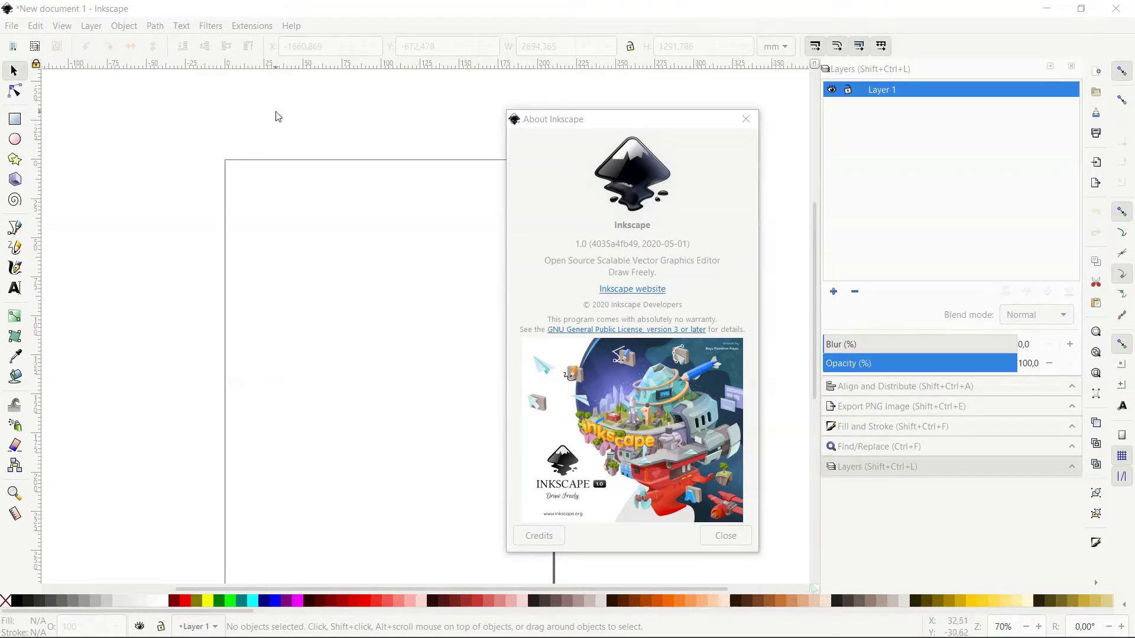
Move the About window slightly left, then close it.
left_click(292, 116)
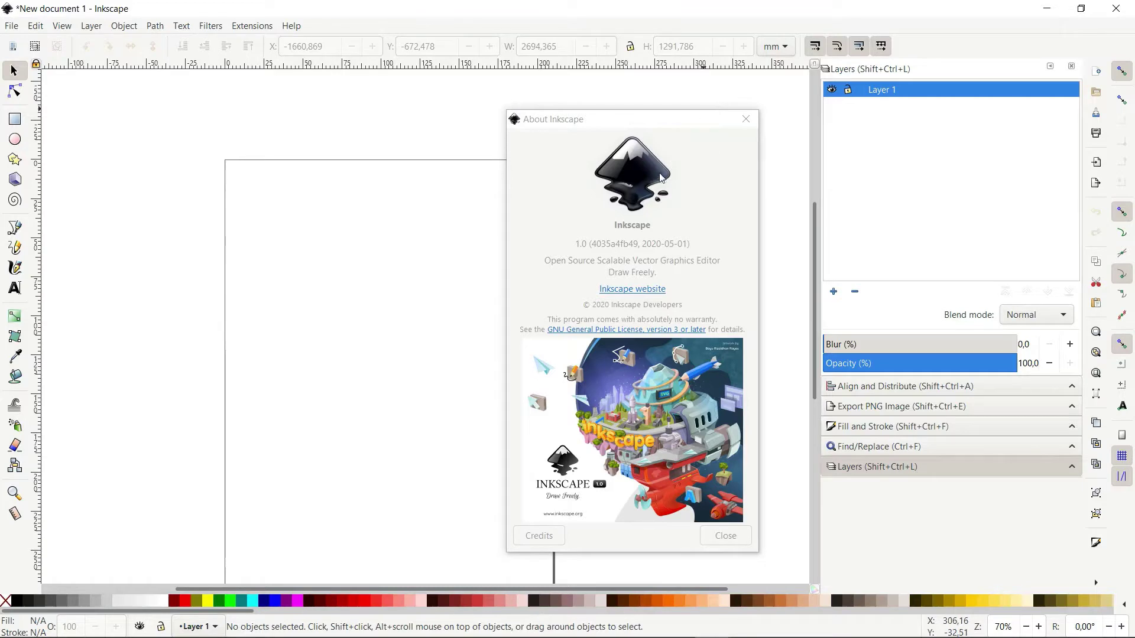
left_click(663, 125)
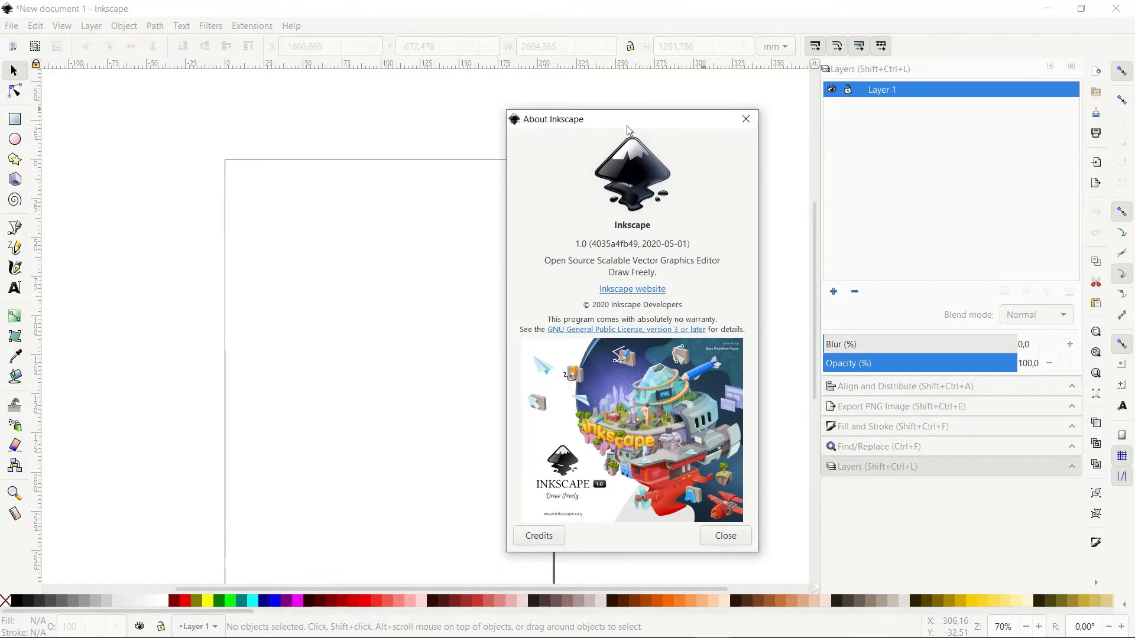
left_click_drag(632, 129, 571, 122)
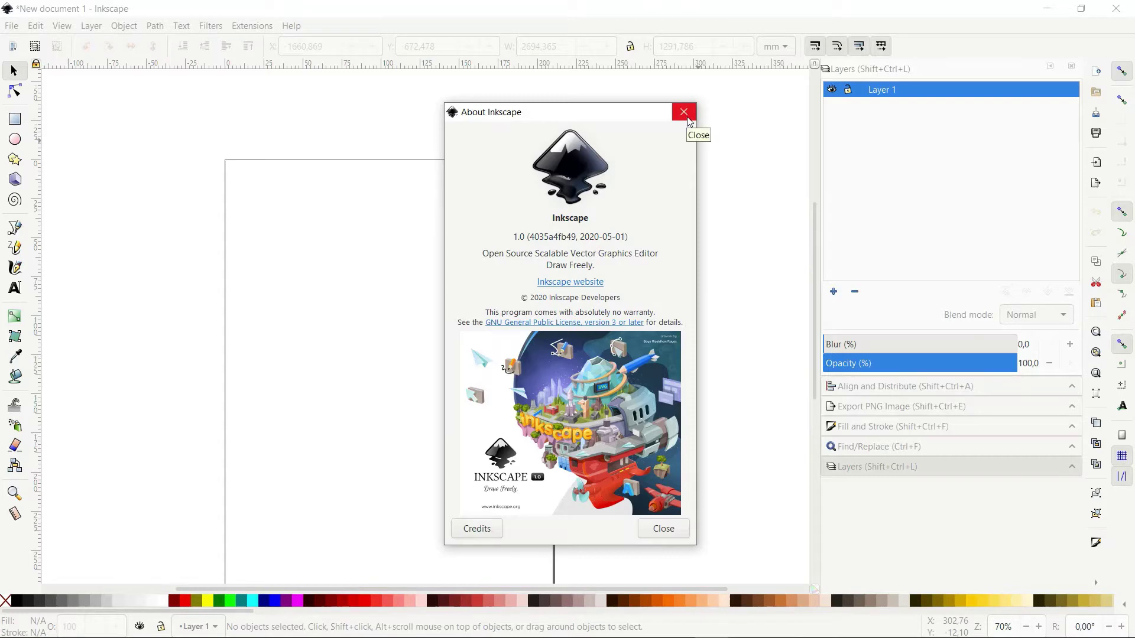
left_click(688, 117)
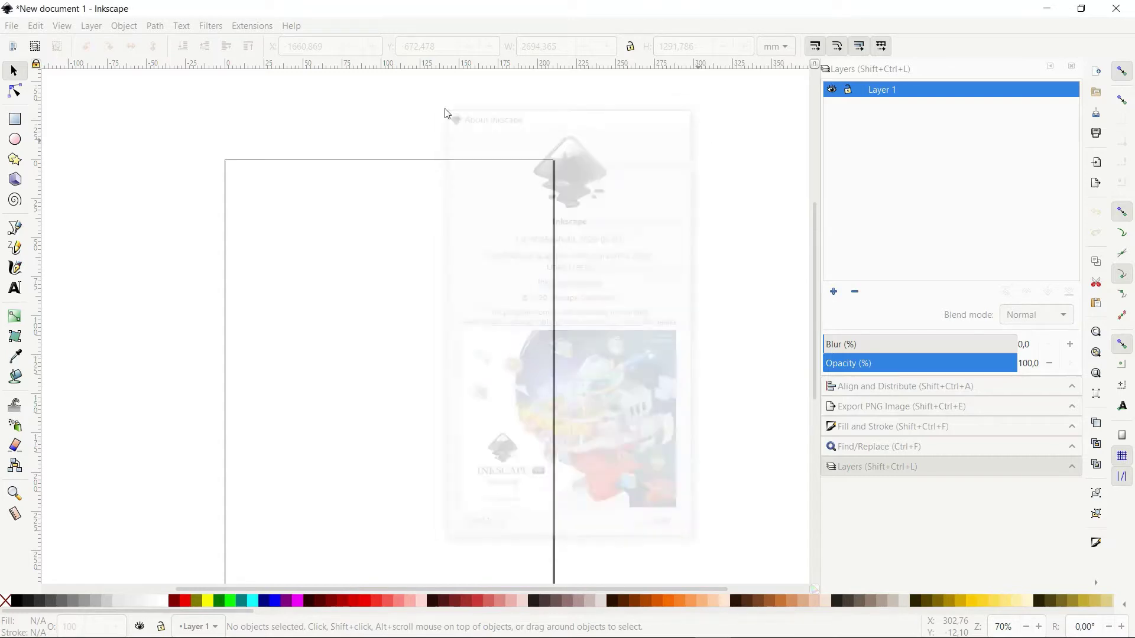
Open Preferences at the Interface > Theme page and try the win32 Gtk theme.
left_click(37, 26)
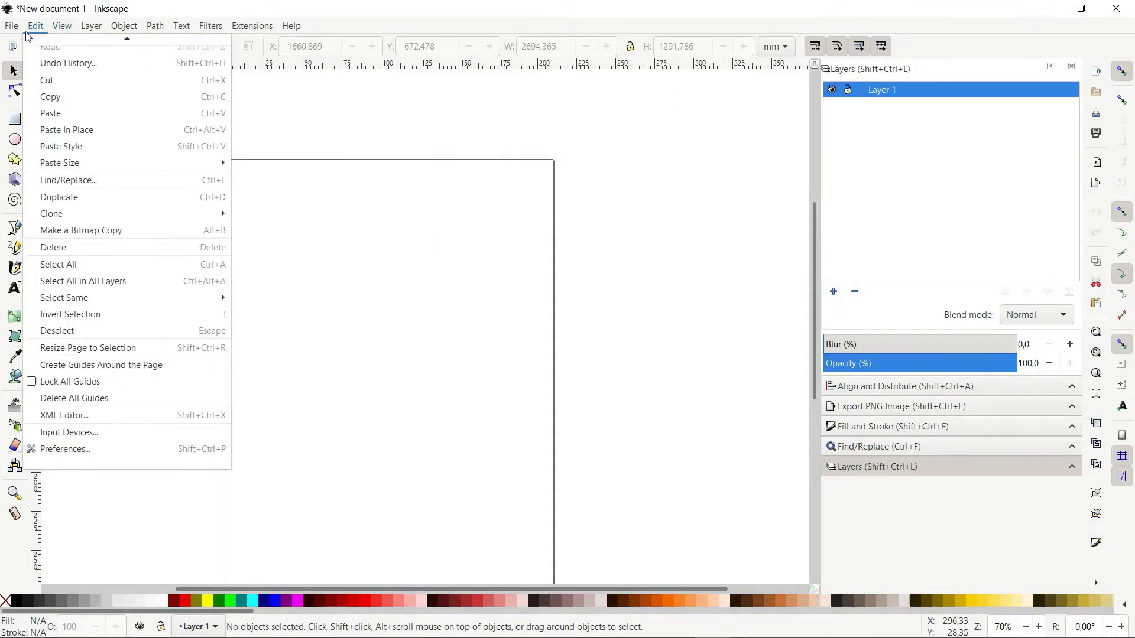
scroll(77, 233, "up", 1)
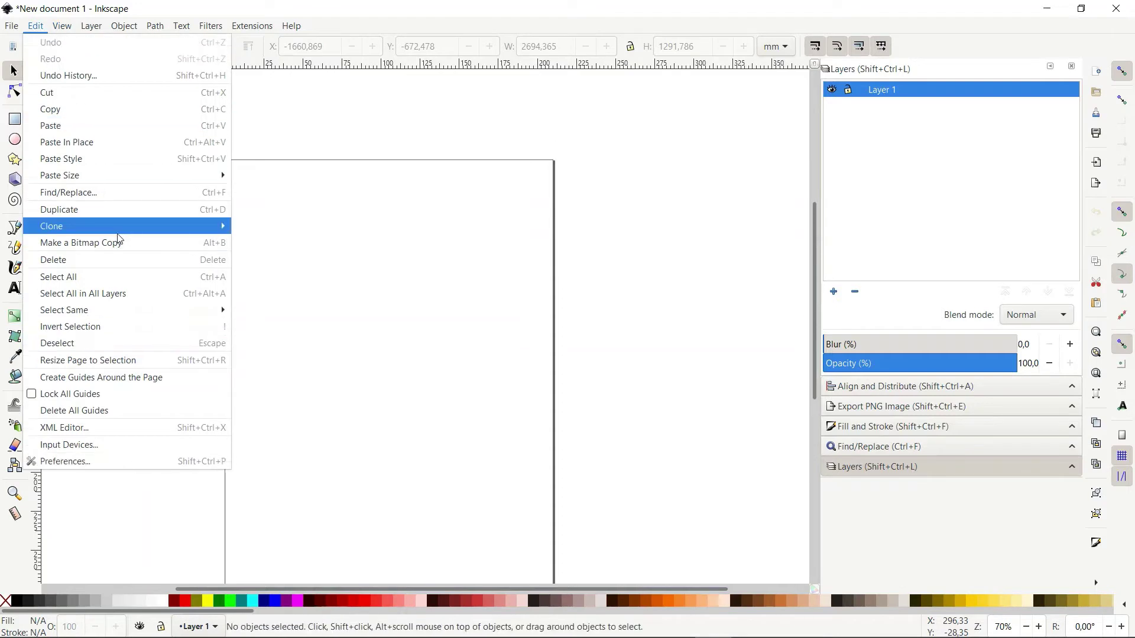
left_click(103, 462)
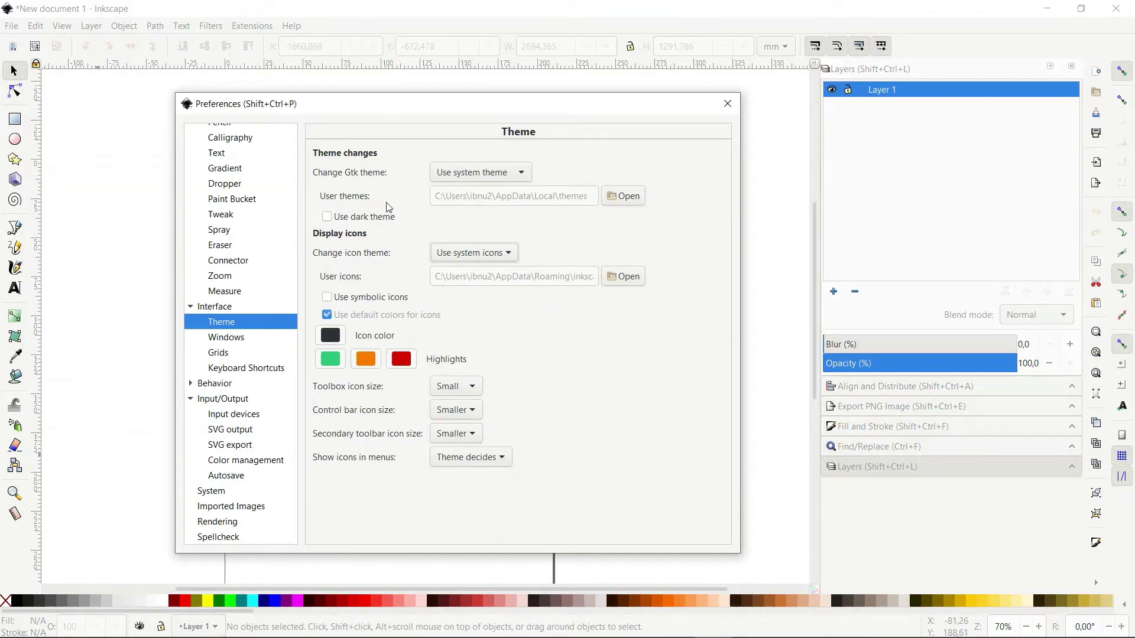
left_click(495, 172)
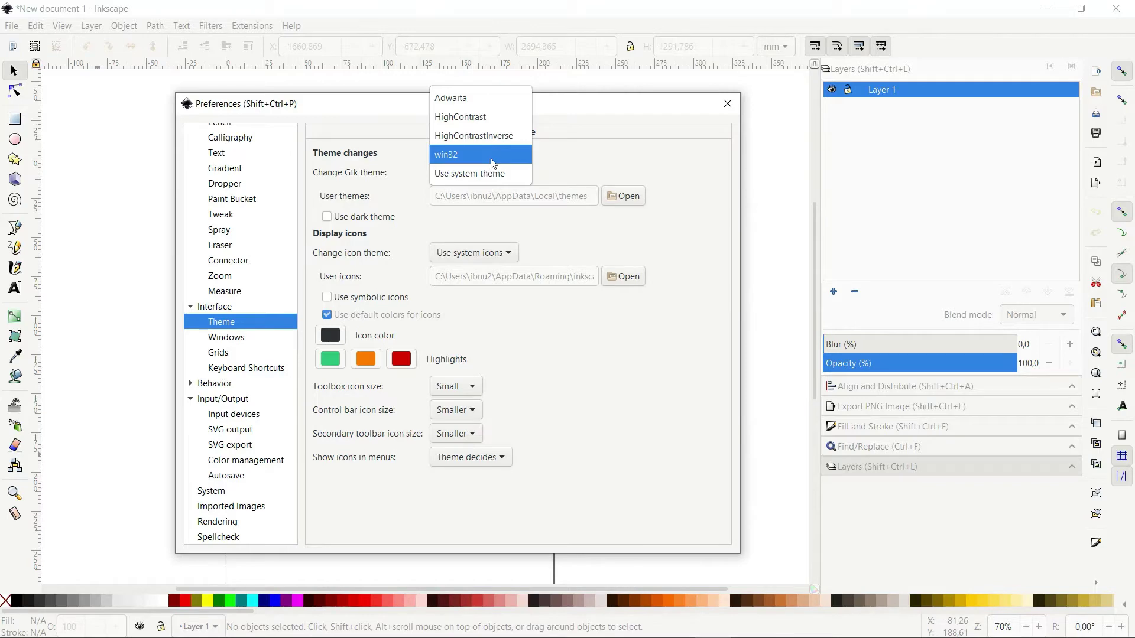
left_click(457, 156)
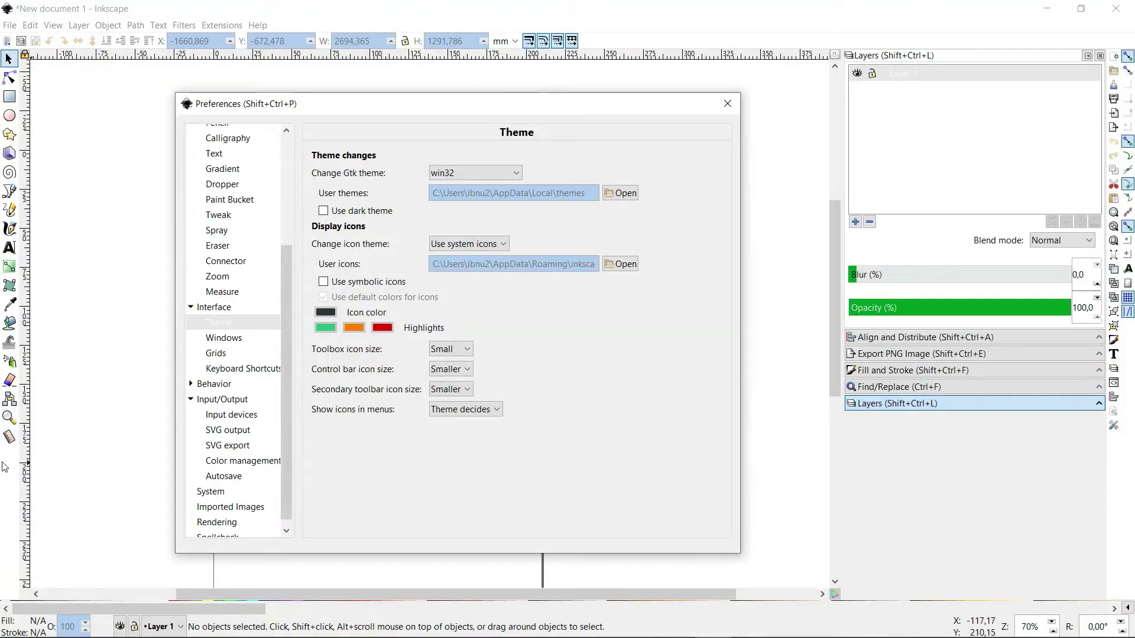
Try the HighContrastInverse, HighContrast and Adwaita Gtk themes, then revert to Use system theme.
left_click(478, 174)
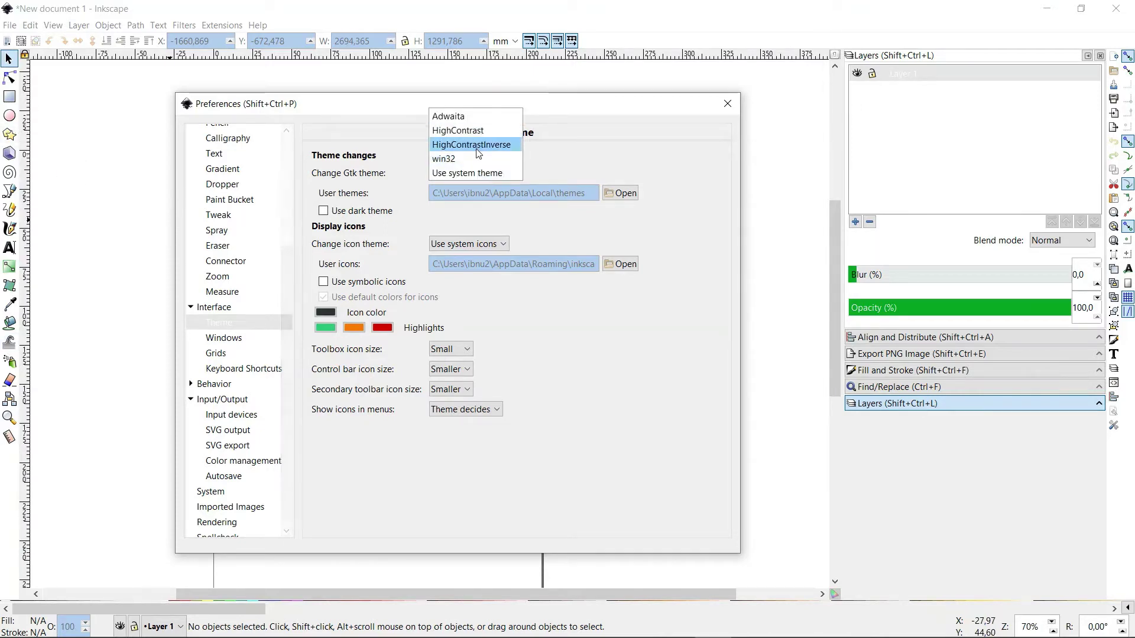
left_click(471, 144)
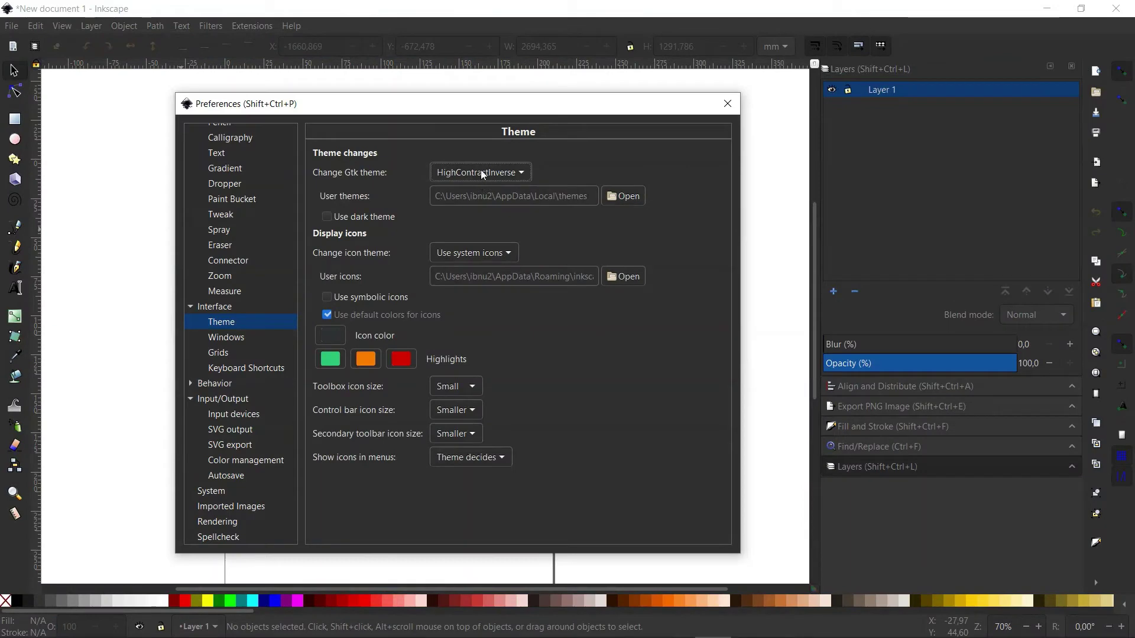
left_click(481, 170)
left_click(481, 172)
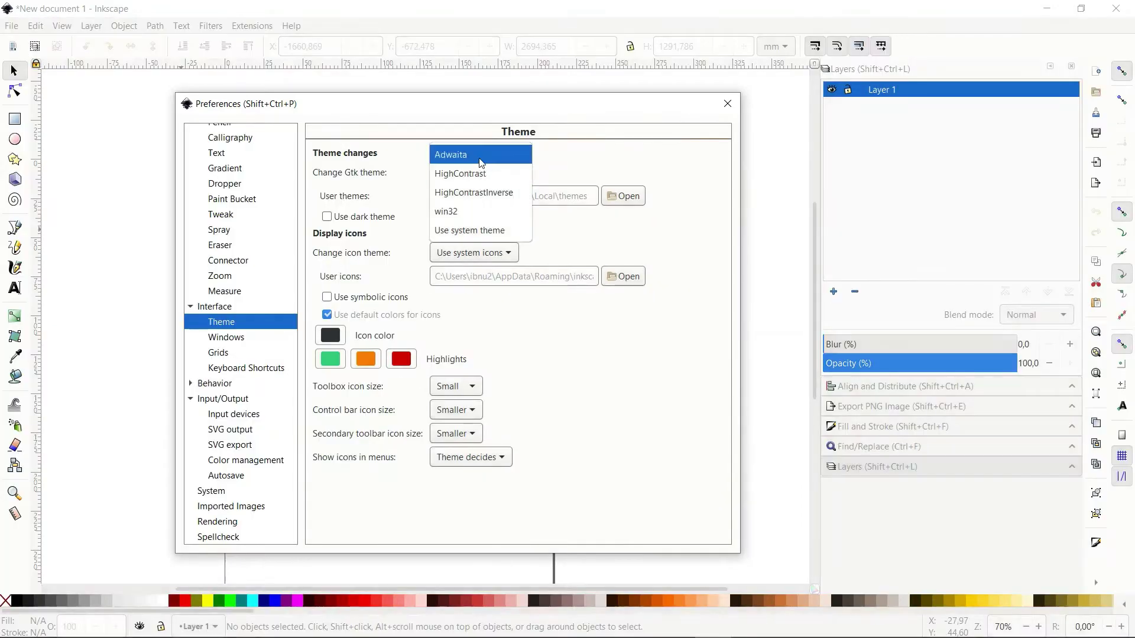
left_click(478, 153)
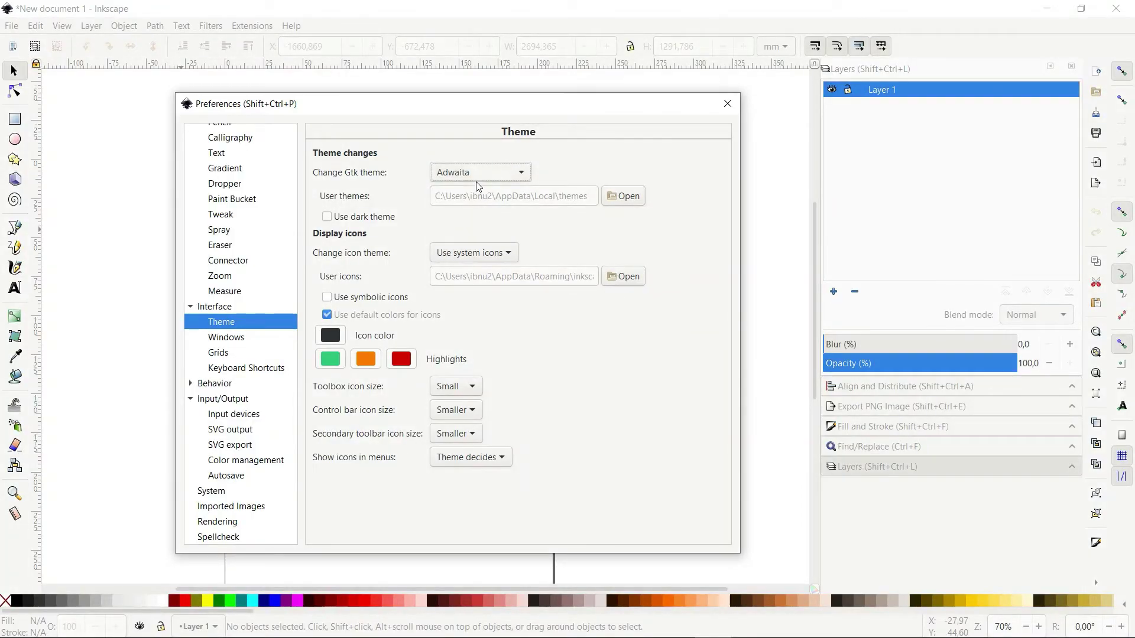
left_click(479, 175)
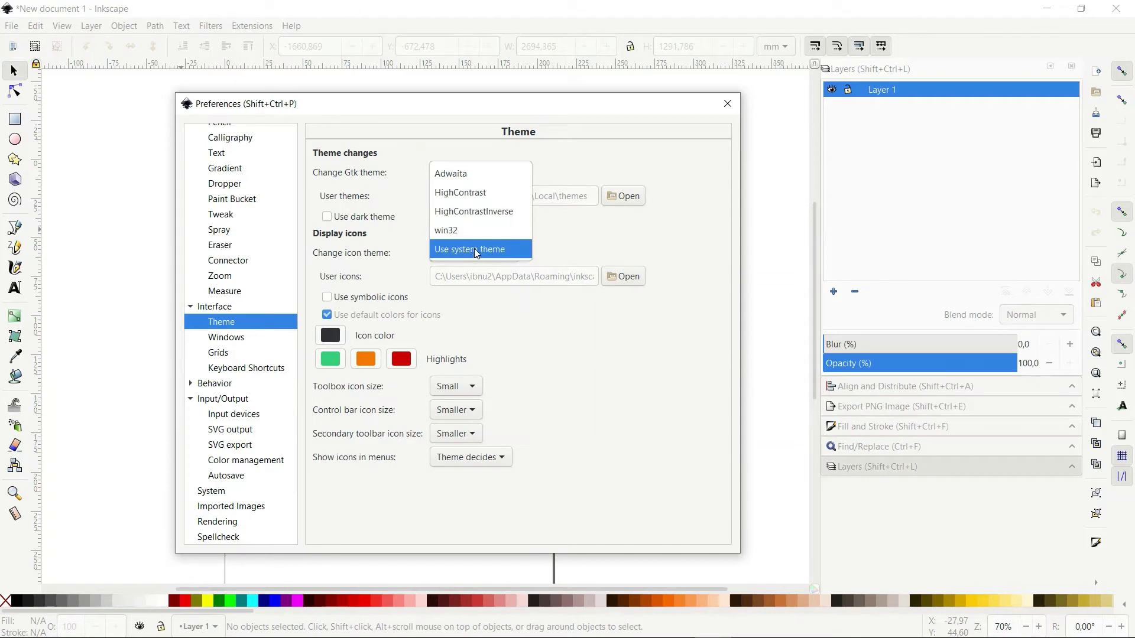
left_click(477, 251)
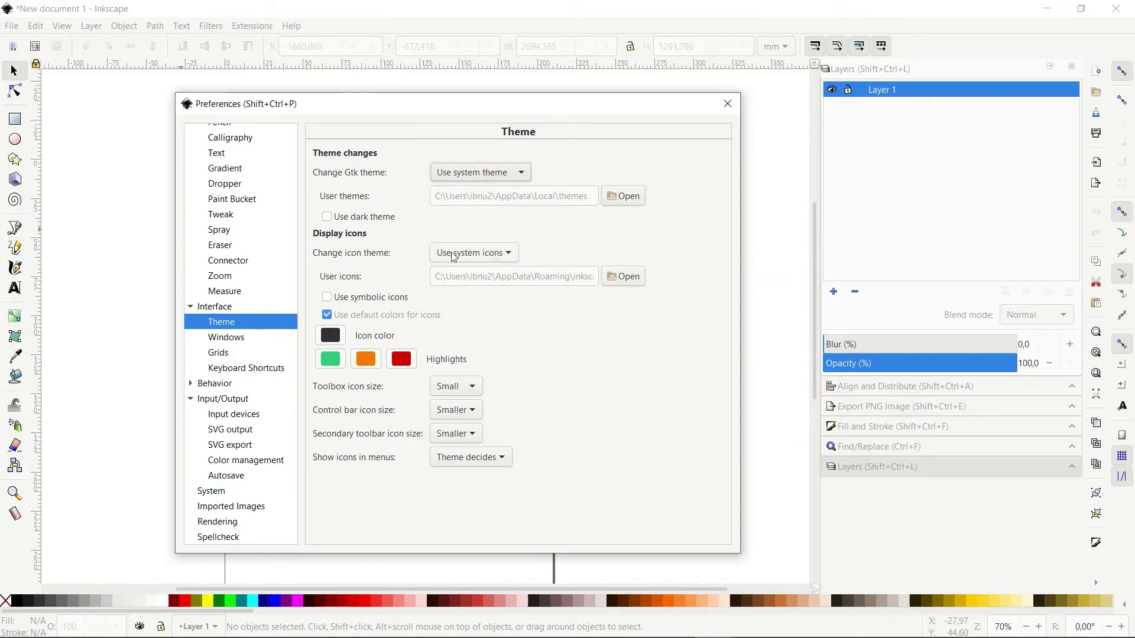
left_click(496, 253)
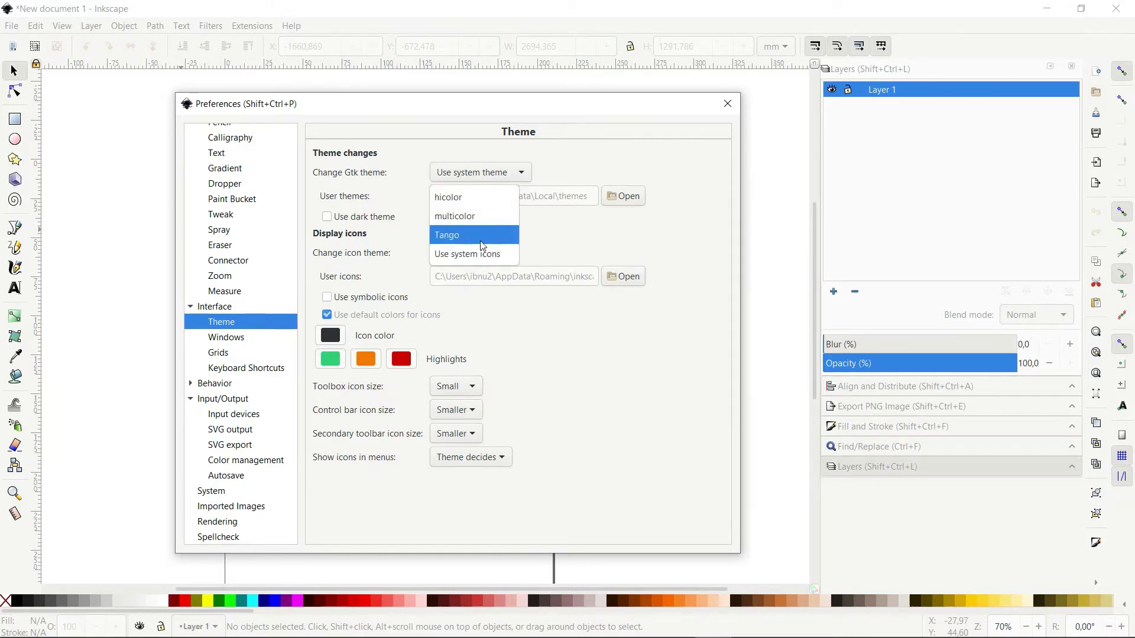
left_click(479, 240)
left_click(476, 236)
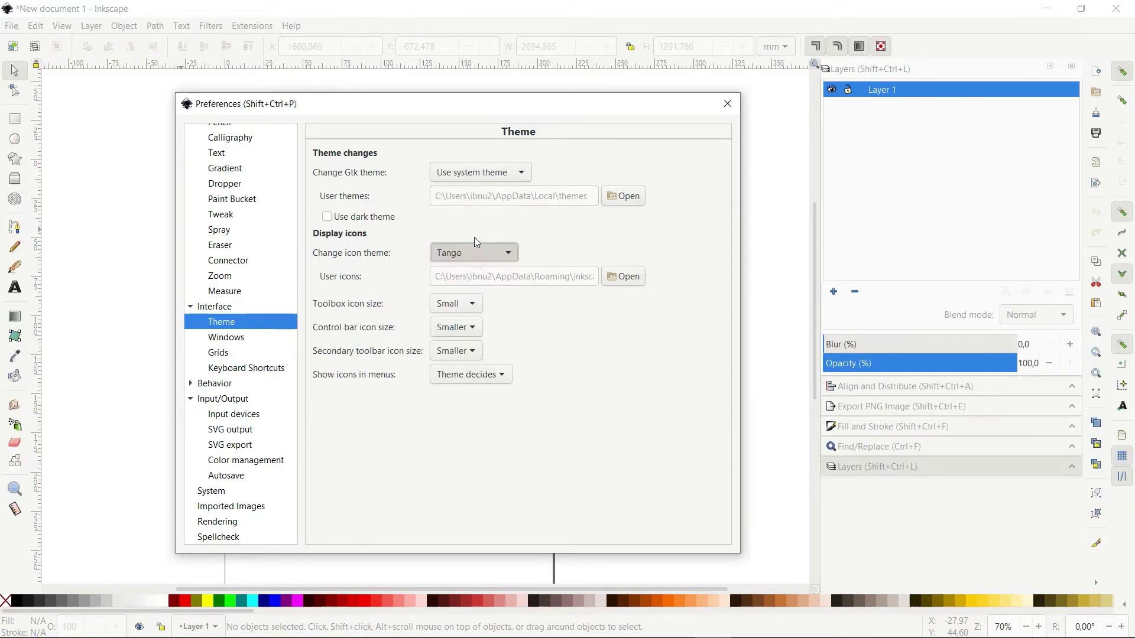
left_click(476, 259)
left_click(472, 235)
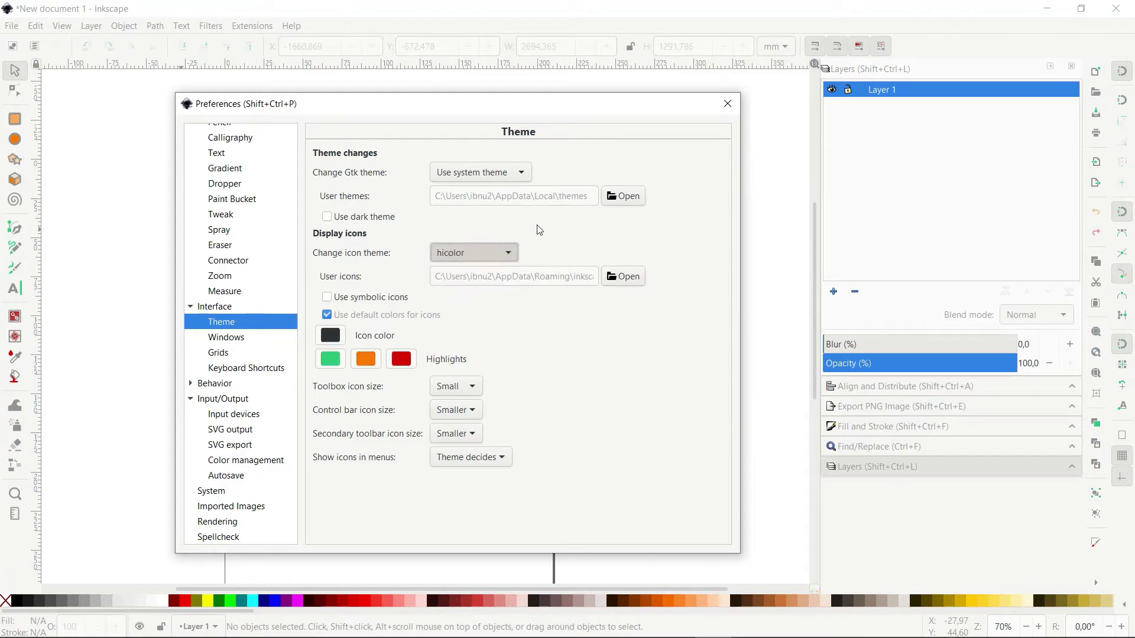
left_click(467, 258)
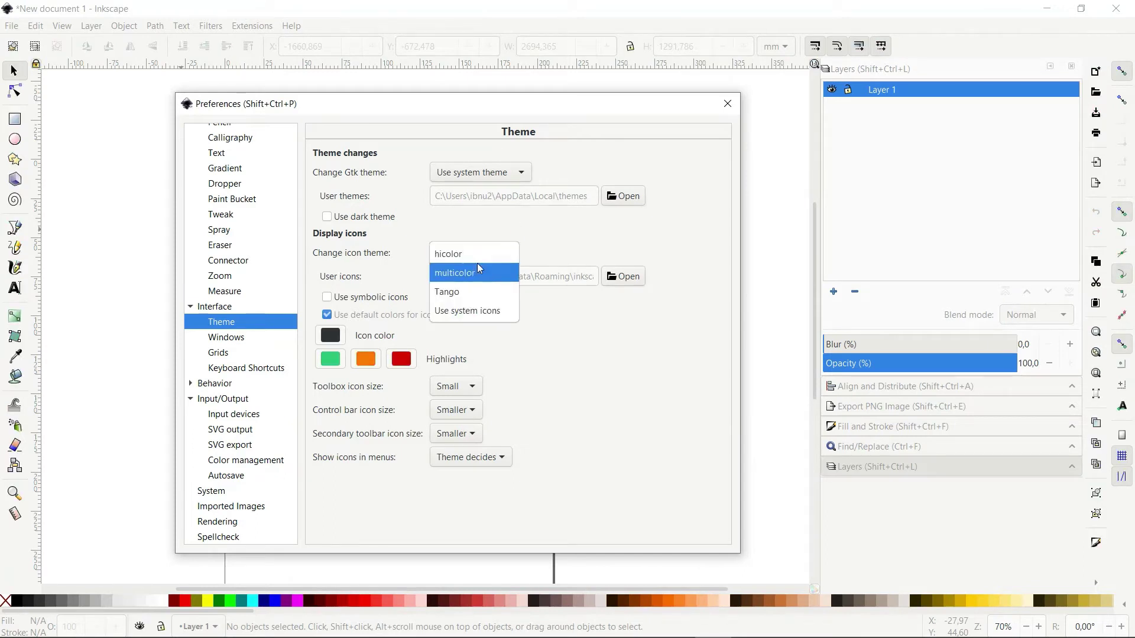
left_click(471, 309)
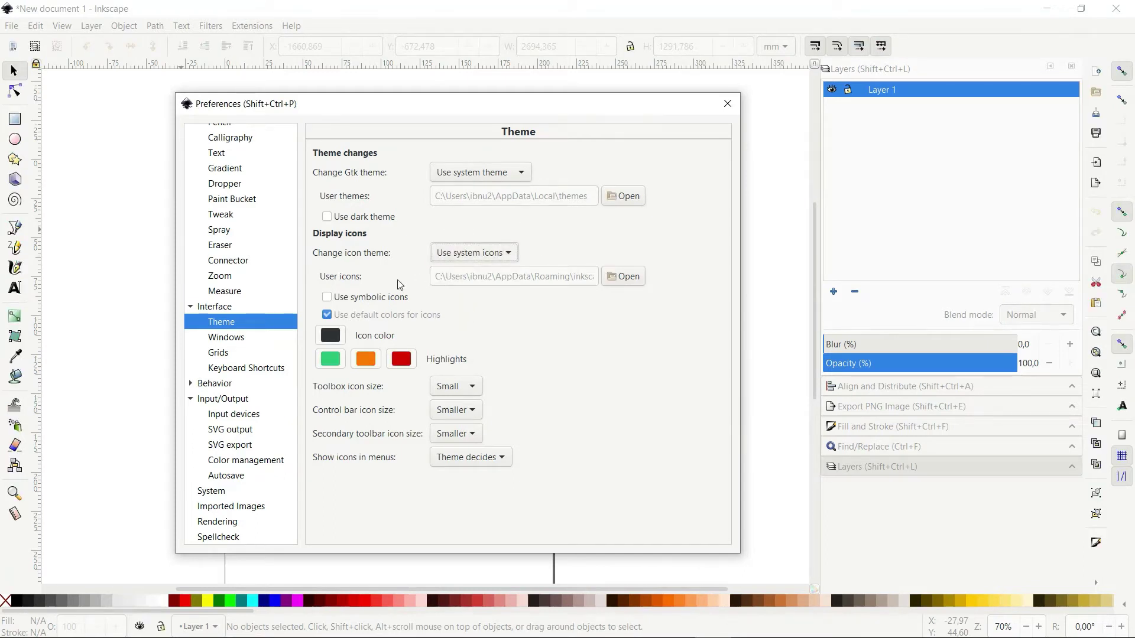
left_click(327, 297)
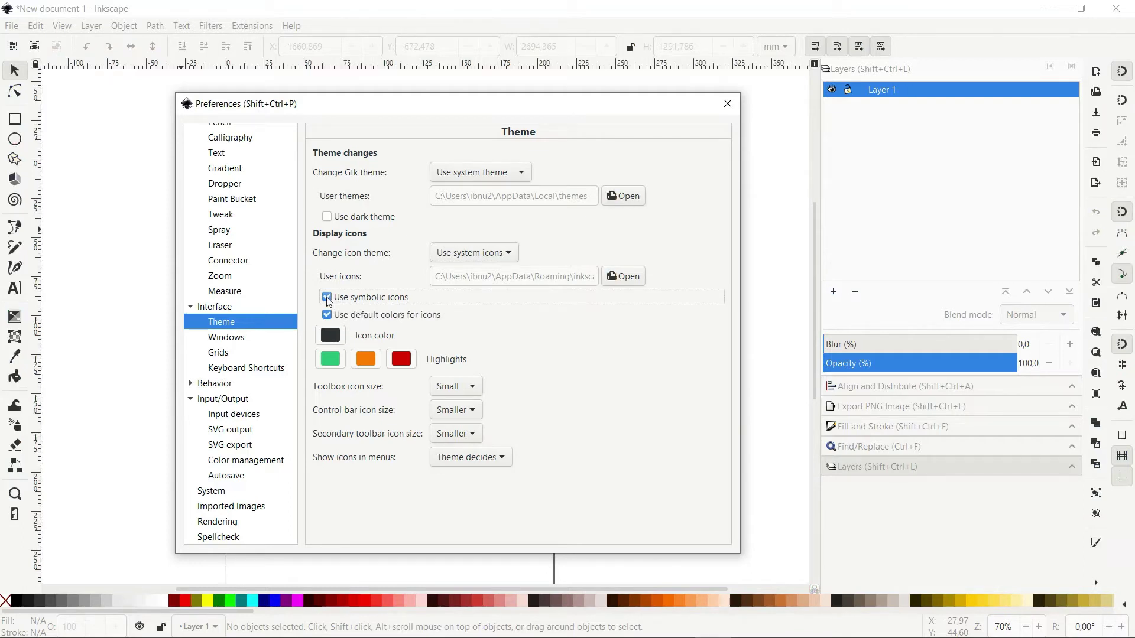
left_click(327, 297)
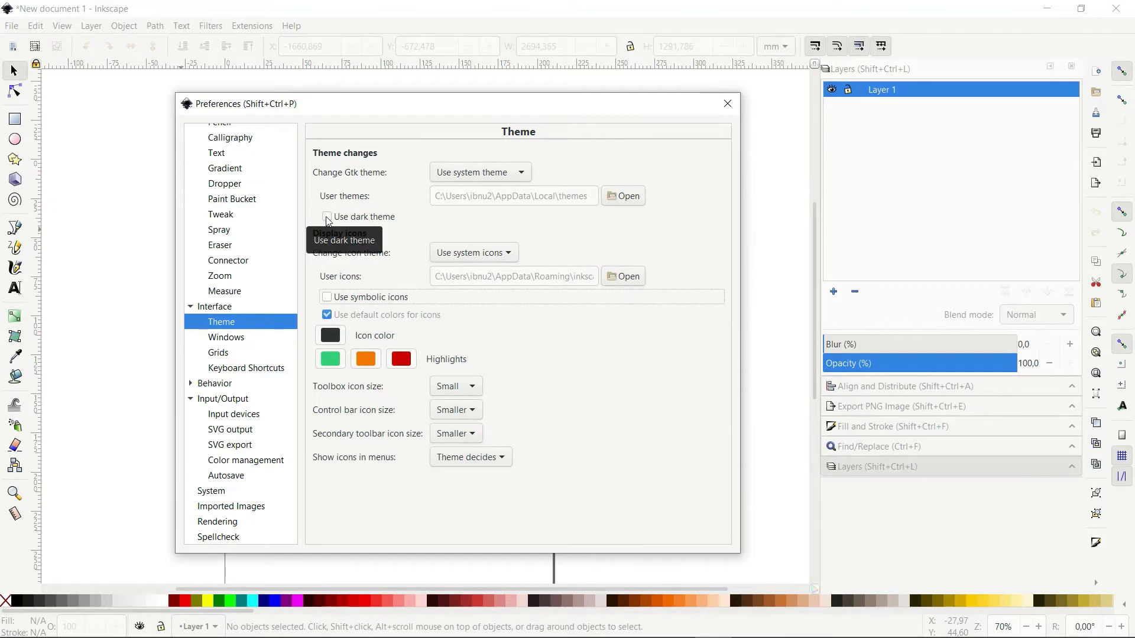
Enable the dark theme and symbolic icons, disable default icon colours, and open the Icon color picker.
left_click(327, 217)
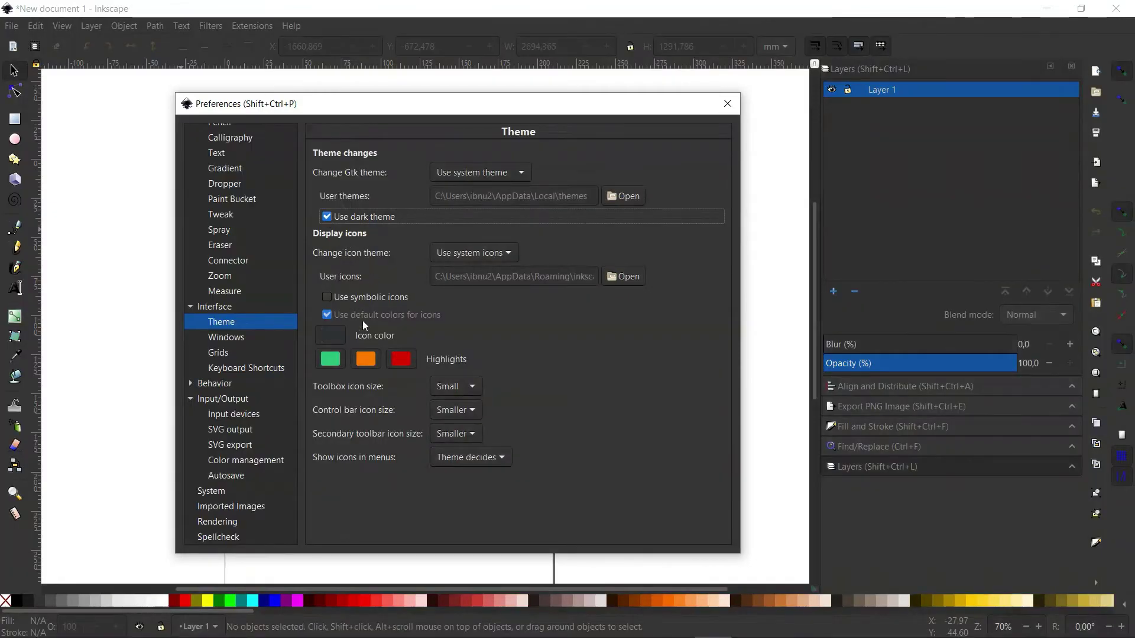
left_click(327, 298)
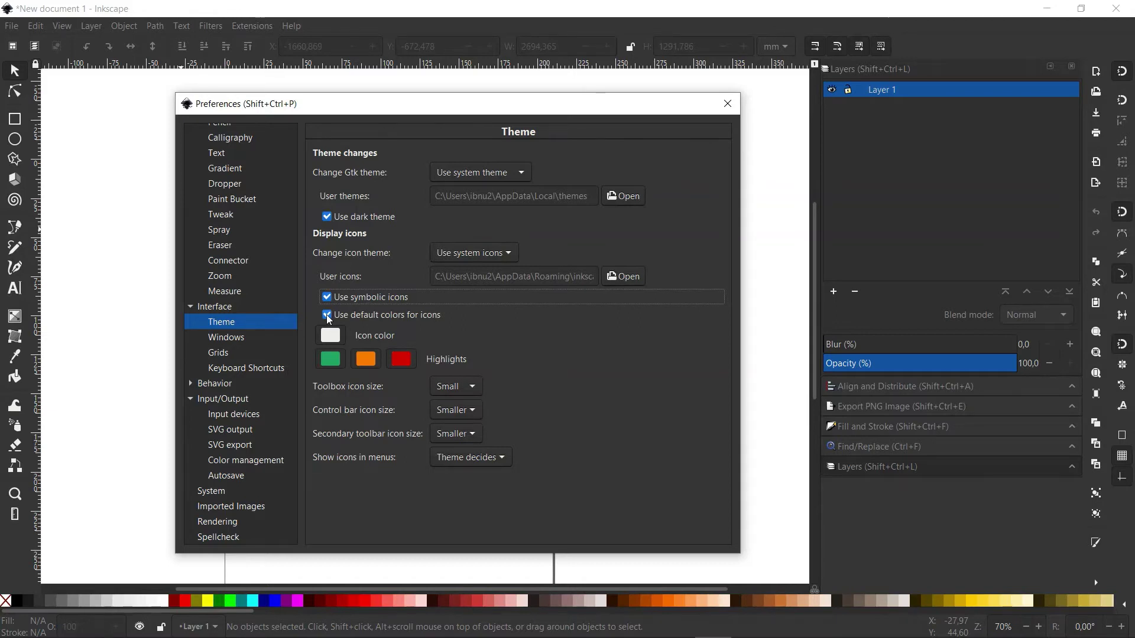
left_click(327, 315)
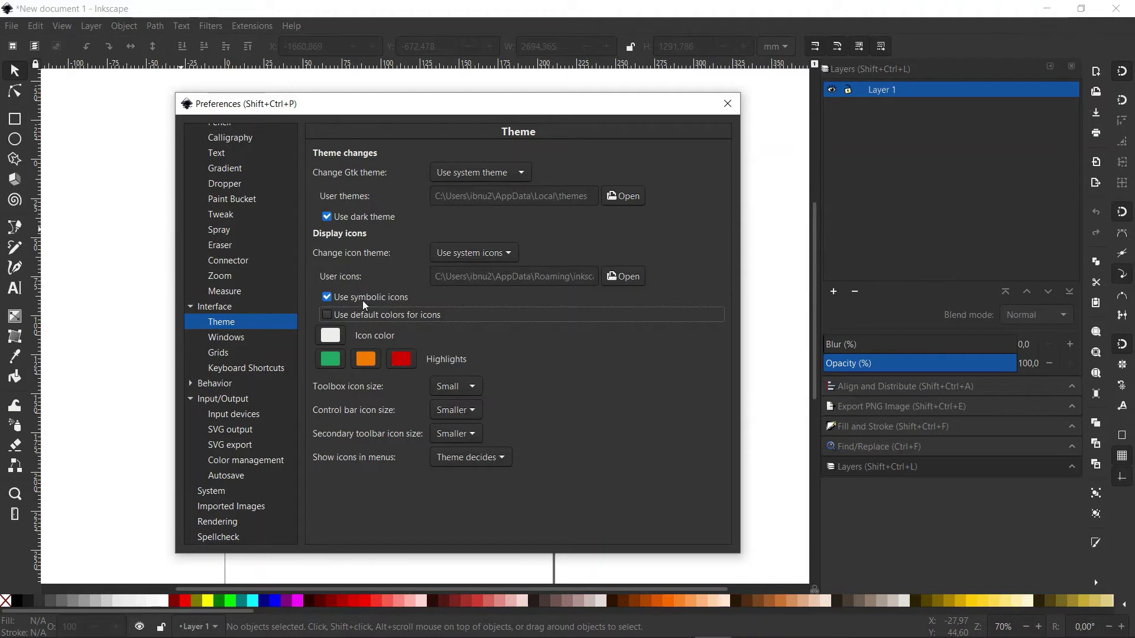
left_click(330, 337)
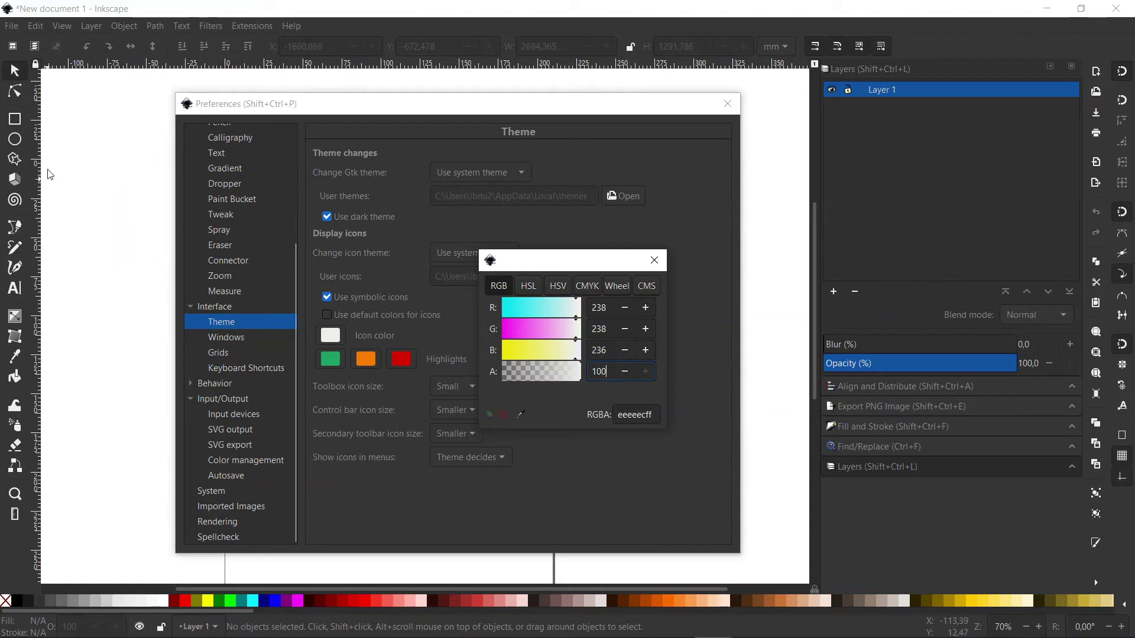
Set the icon colour to RGB 150, 150, 150 (969696ff) and close the picker.
double_click(605, 309)
type("150")
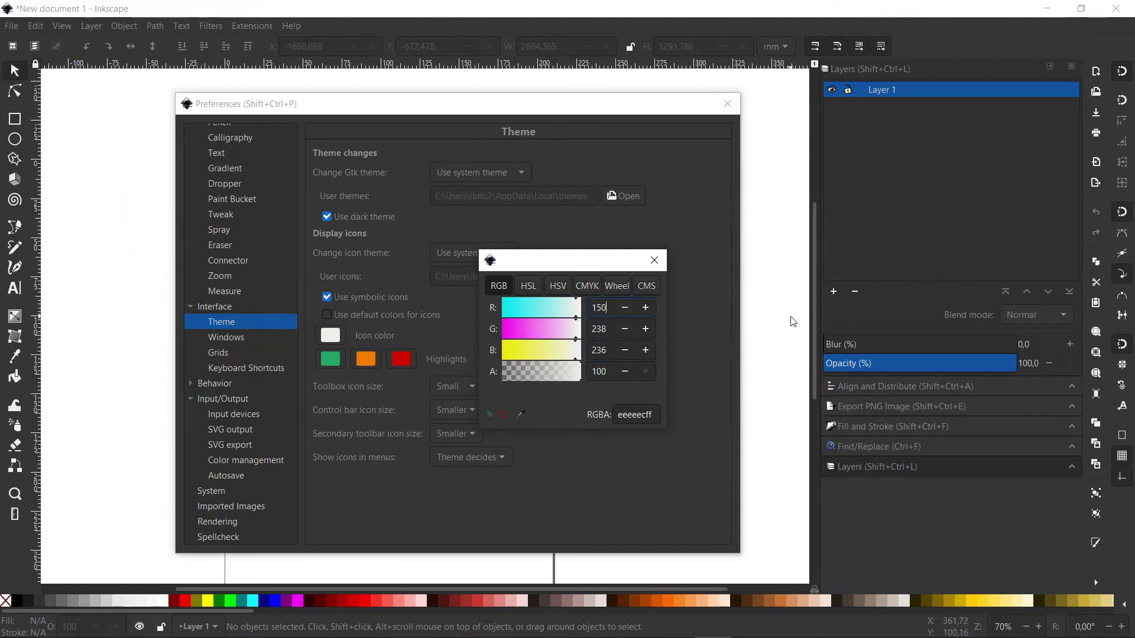
key("Tab")
type("150")
key("Tab")
type("1")
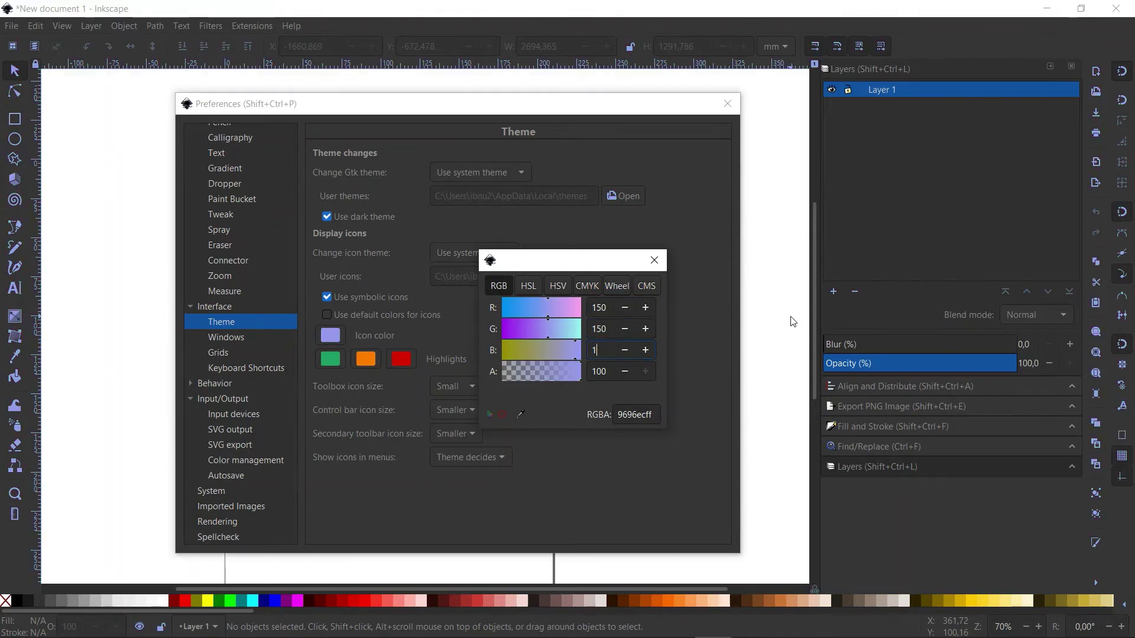
type("0")
key("Tab")
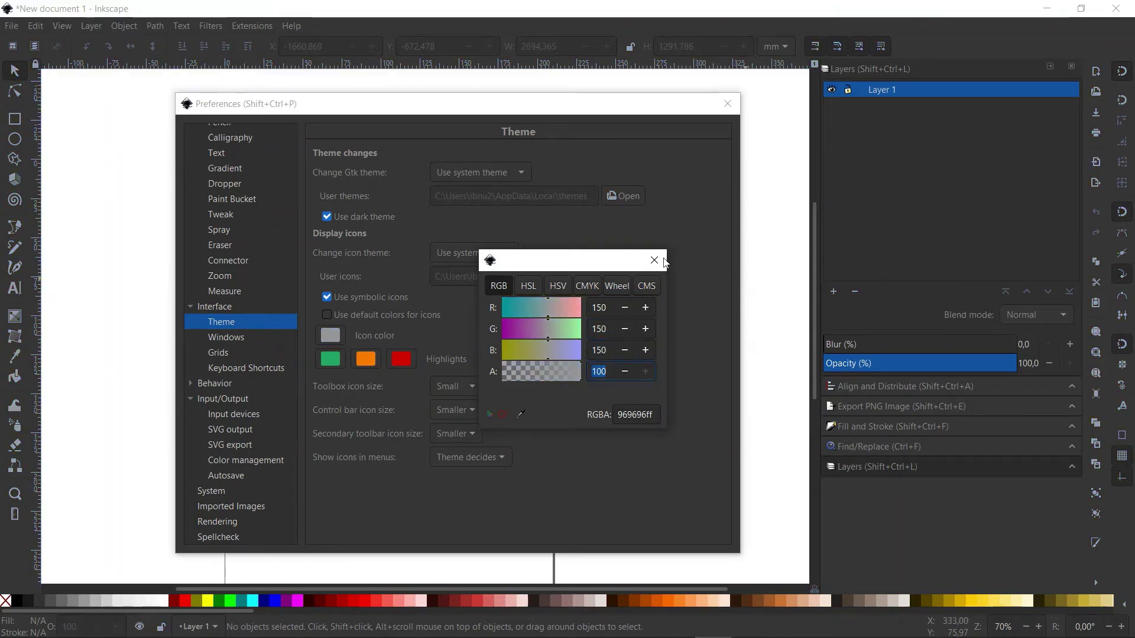
left_click(652, 261)
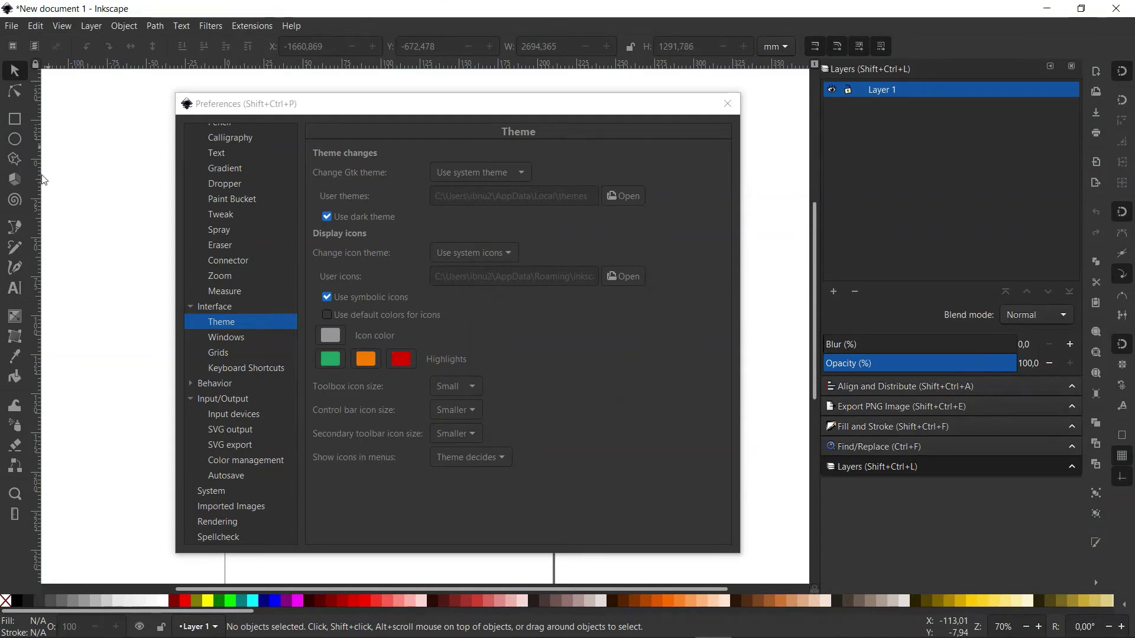
Recheck the grey icon colour, then close the Preferences window.
left_click(330, 334)
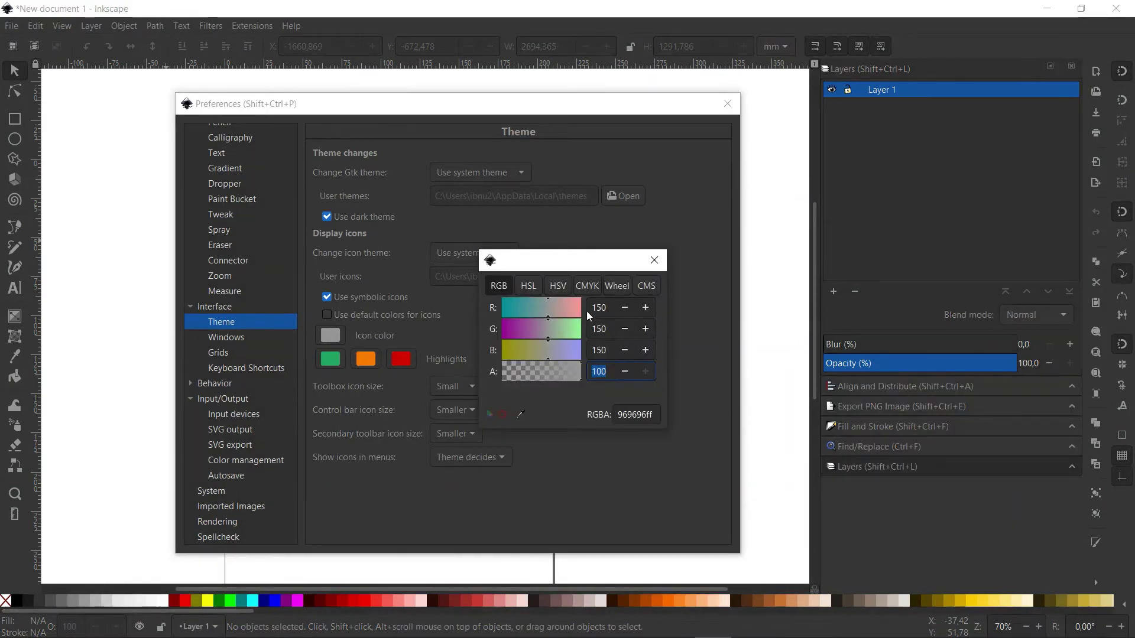
left_click(654, 264)
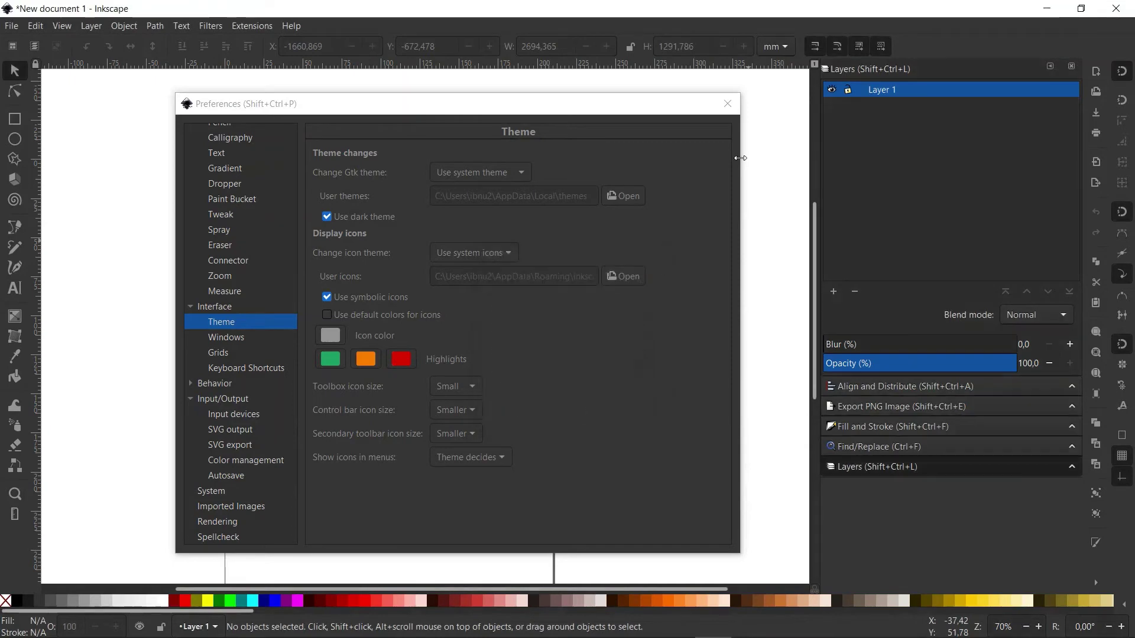
left_click(727, 105)
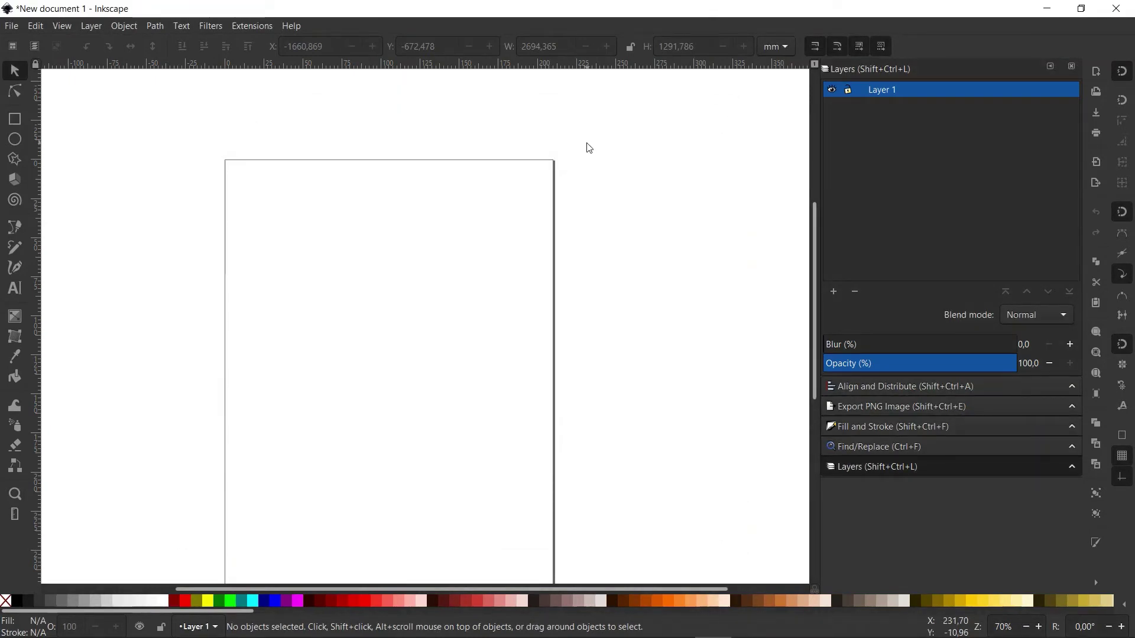
Open the Document Properties dialog from the File menu.
left_click_drag(131, 123, 660, 420)
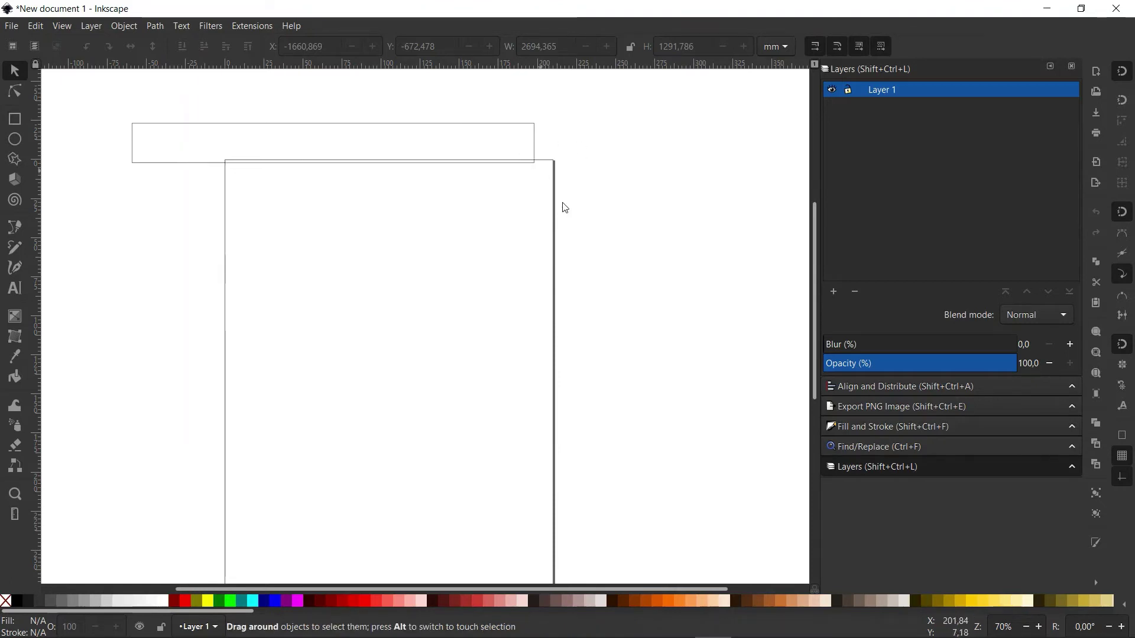
left_click(11, 26)
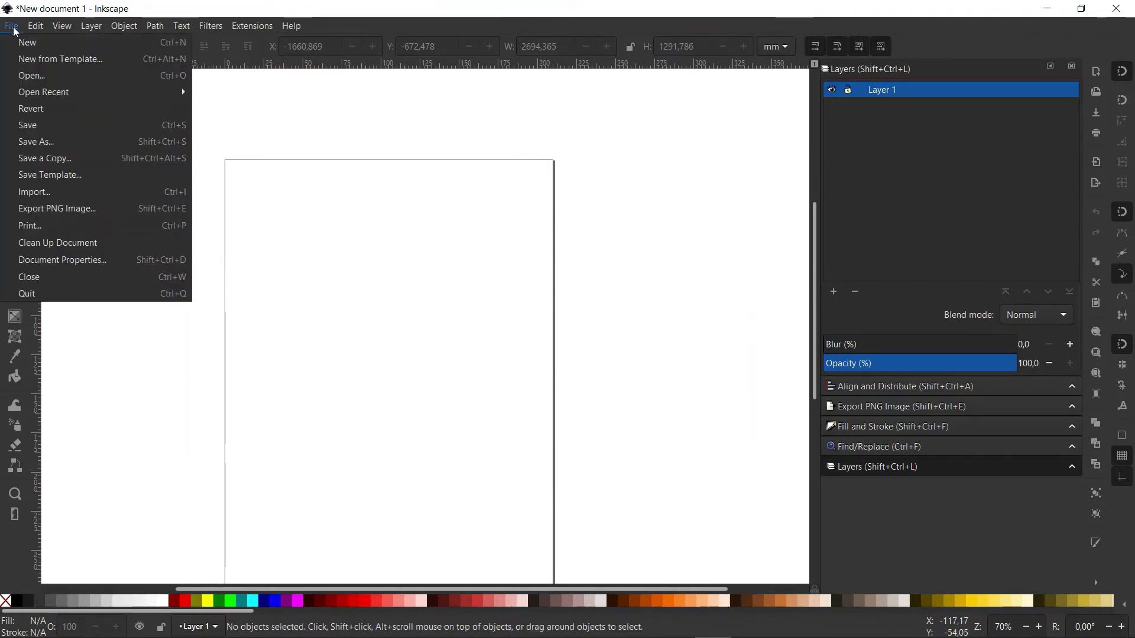
left_click(90, 261)
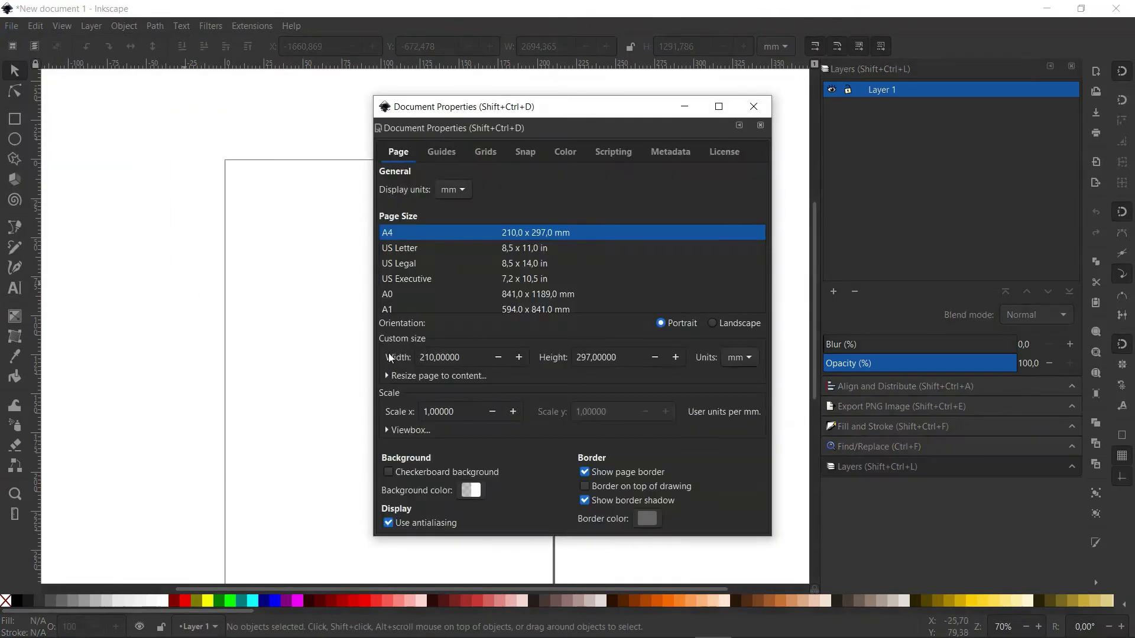
left_click(473, 491)
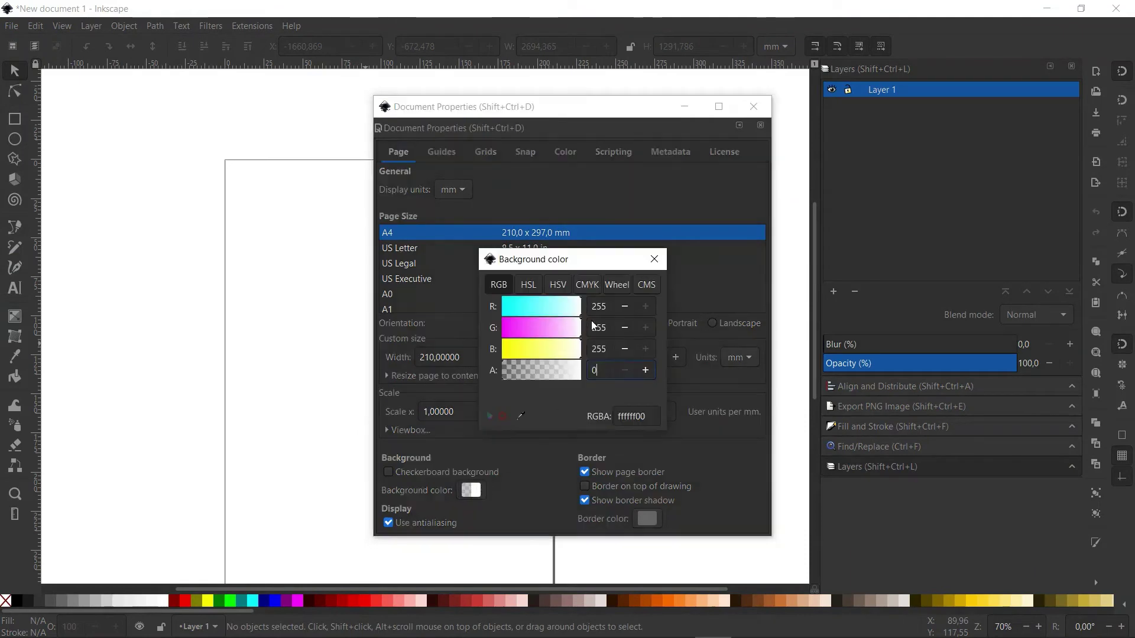
double_click(610, 309)
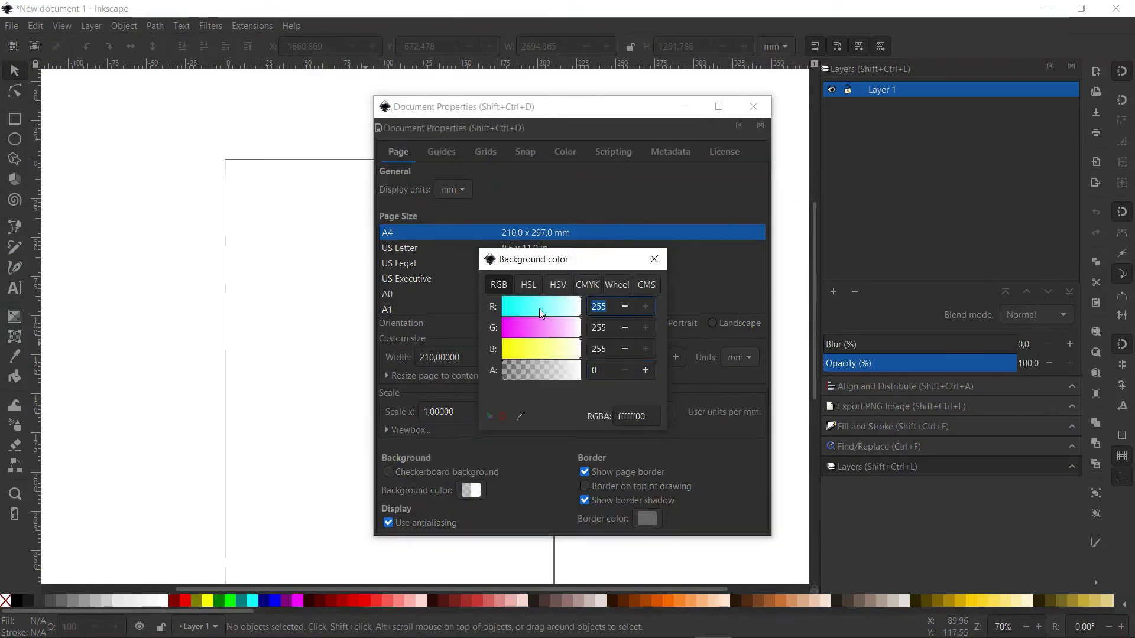
type("50")
key("Tab")
type("50")
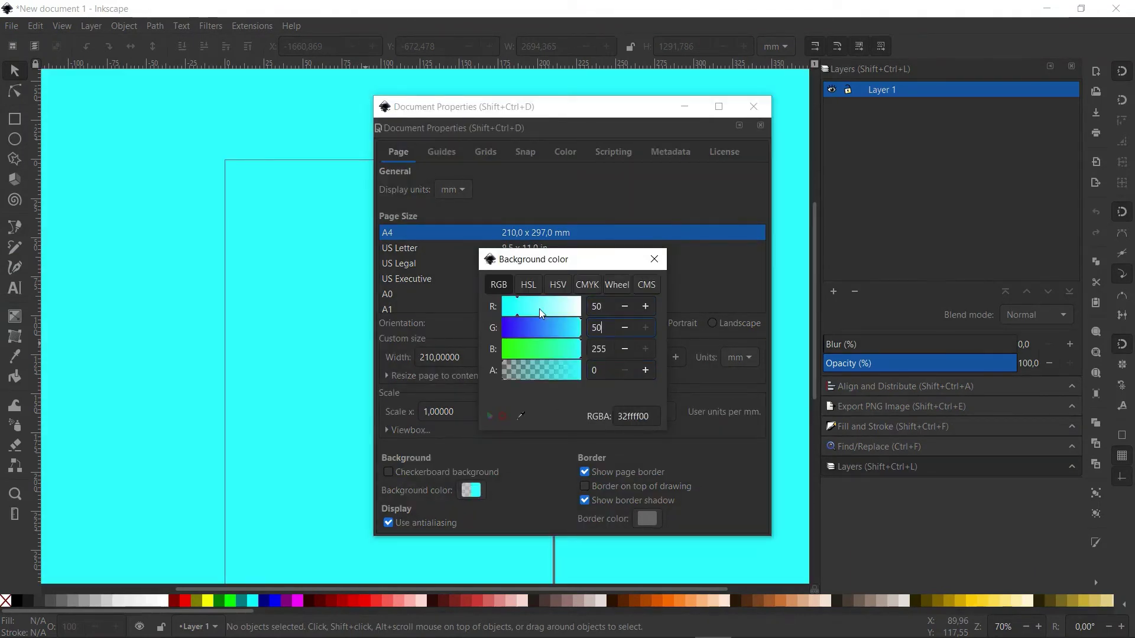
key("Tab")
type("5")
key("Tab")
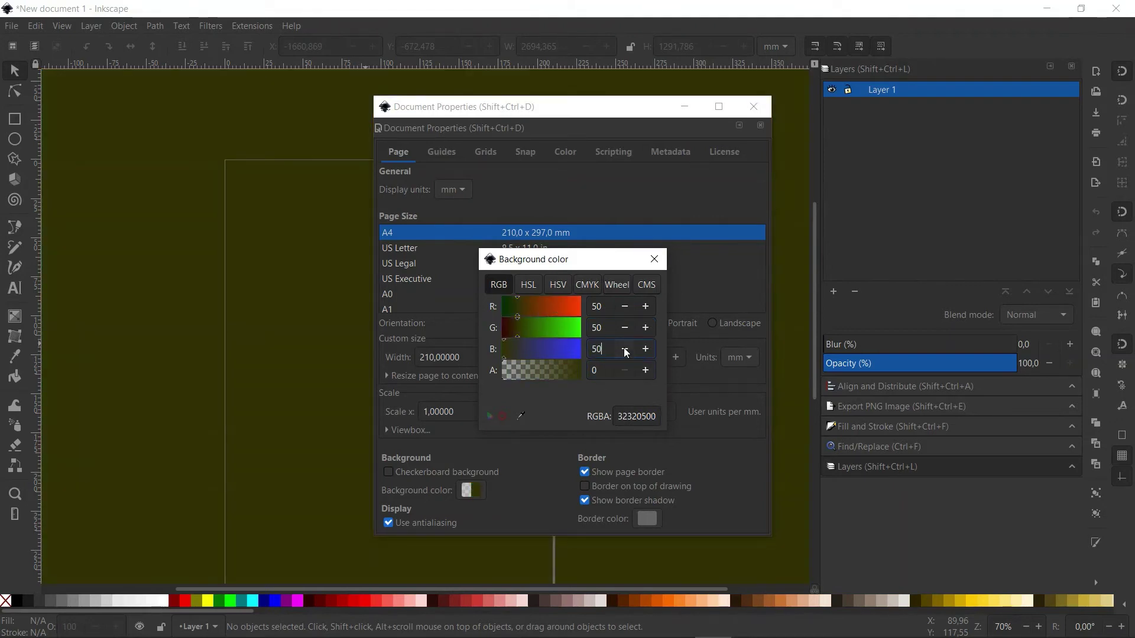
key("Tab")
left_click(654, 258)
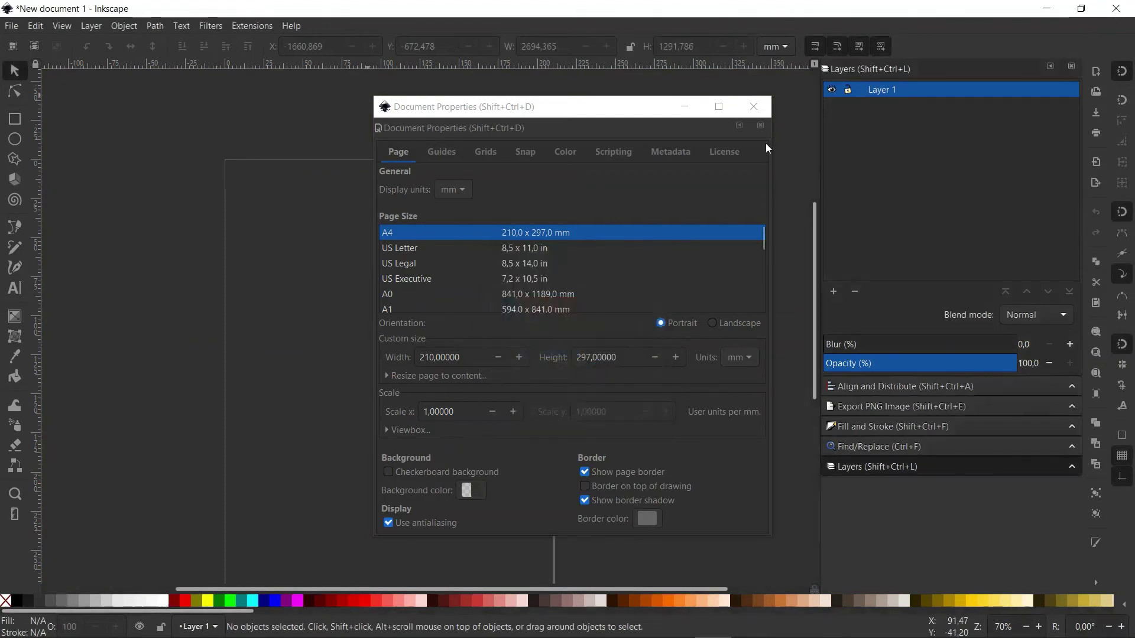
left_click(753, 106)
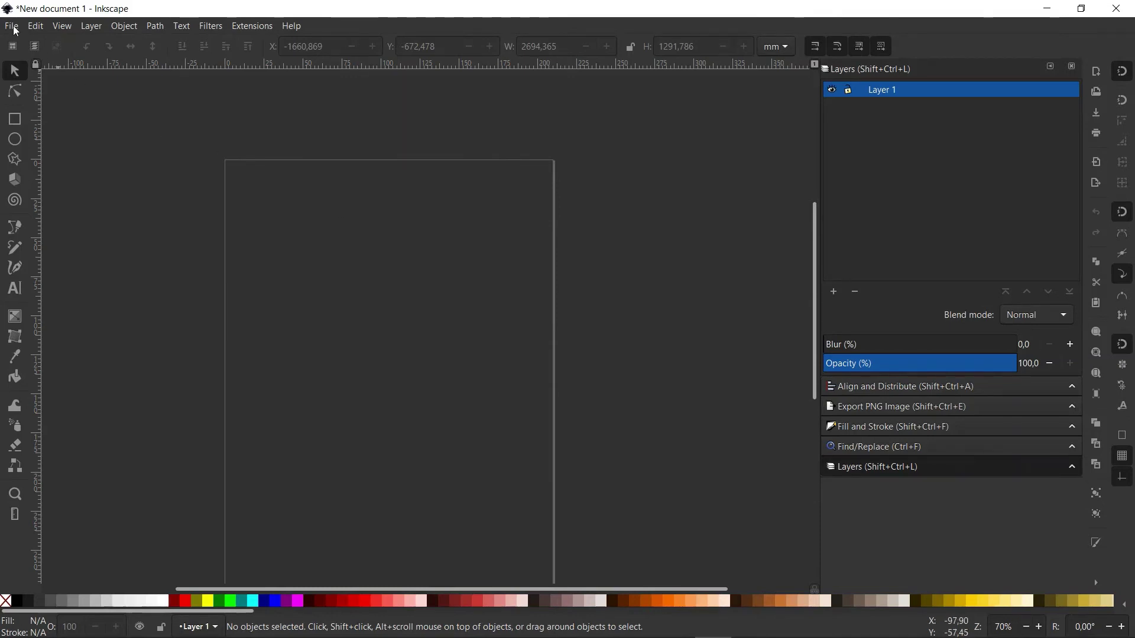
left_click(13, 27)
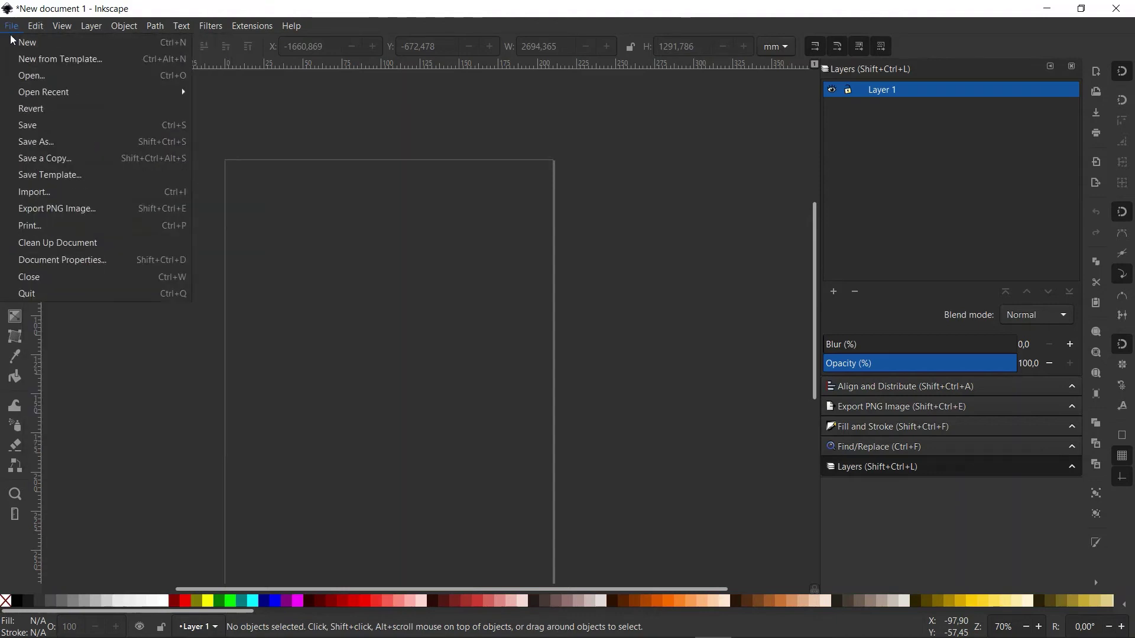
left_click(17, 42)
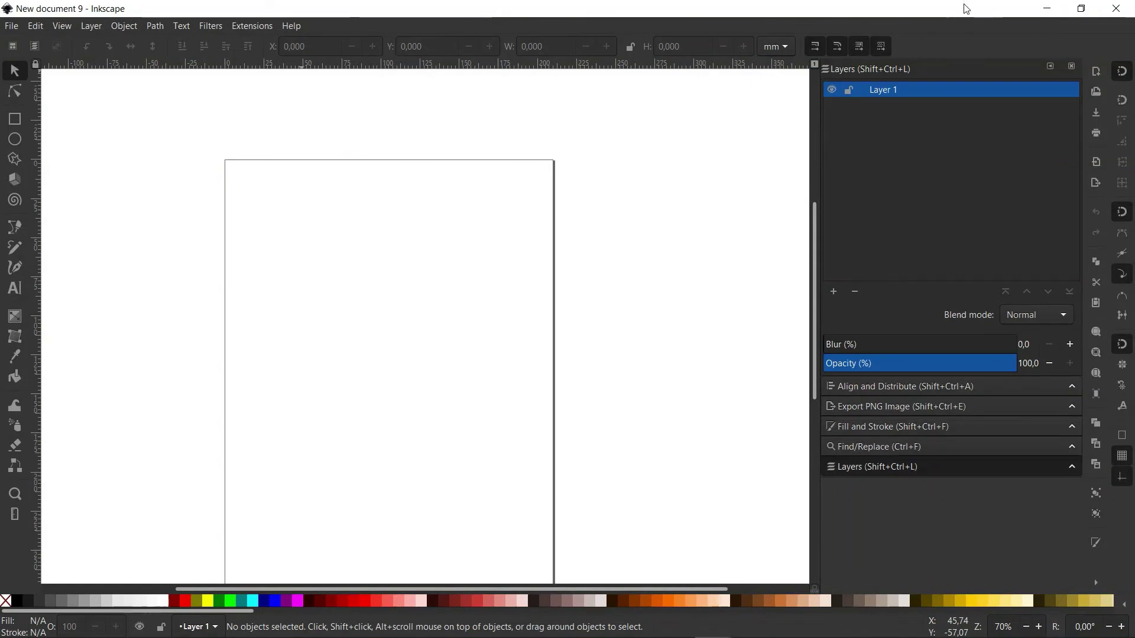
left_click(1081, 8)
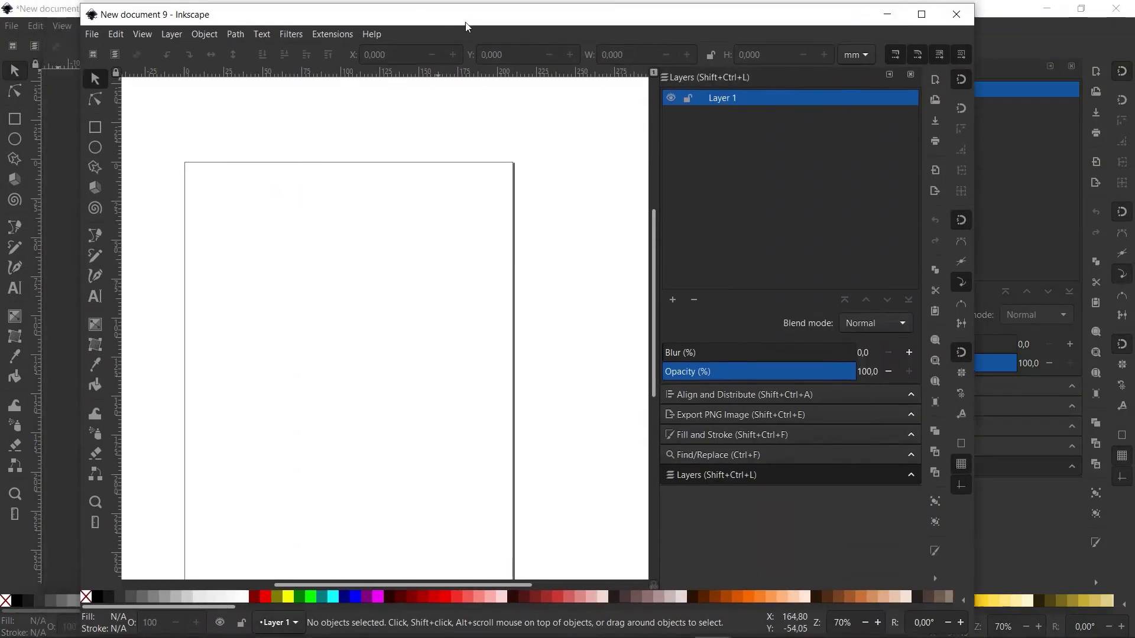
left_click_drag(467, 27, 598, 36)
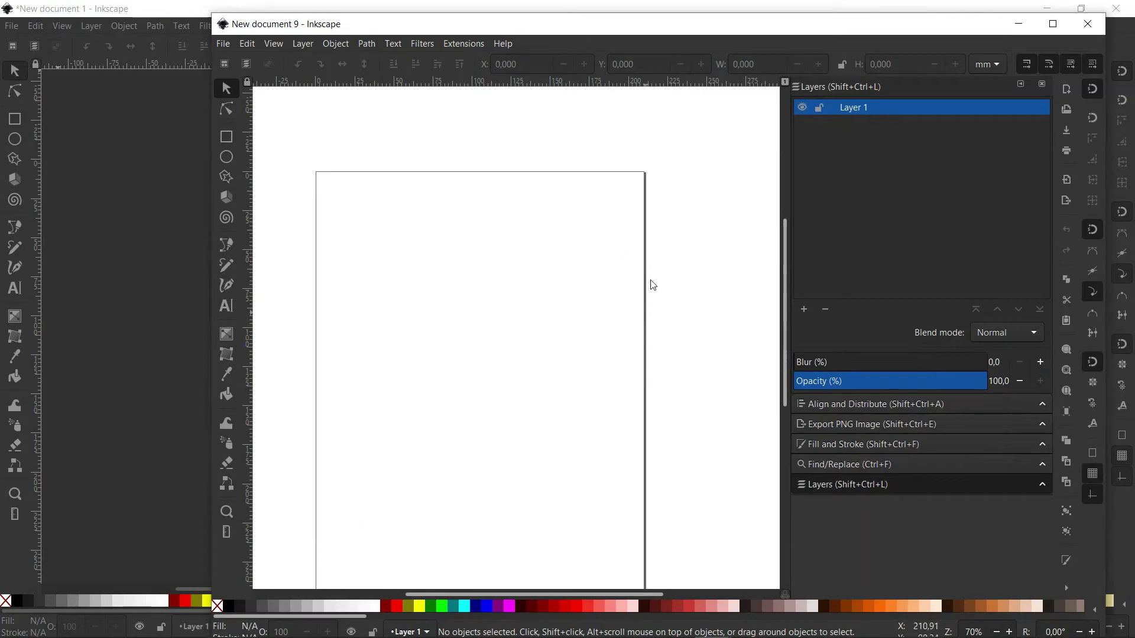
left_click(1088, 24)
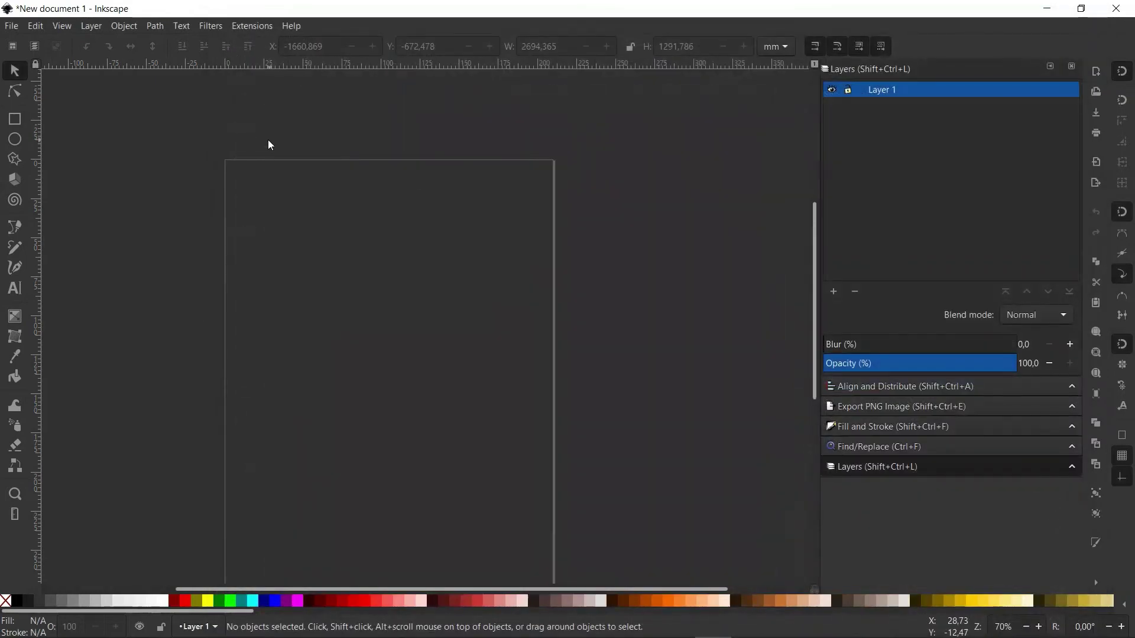
left_click(11, 26)
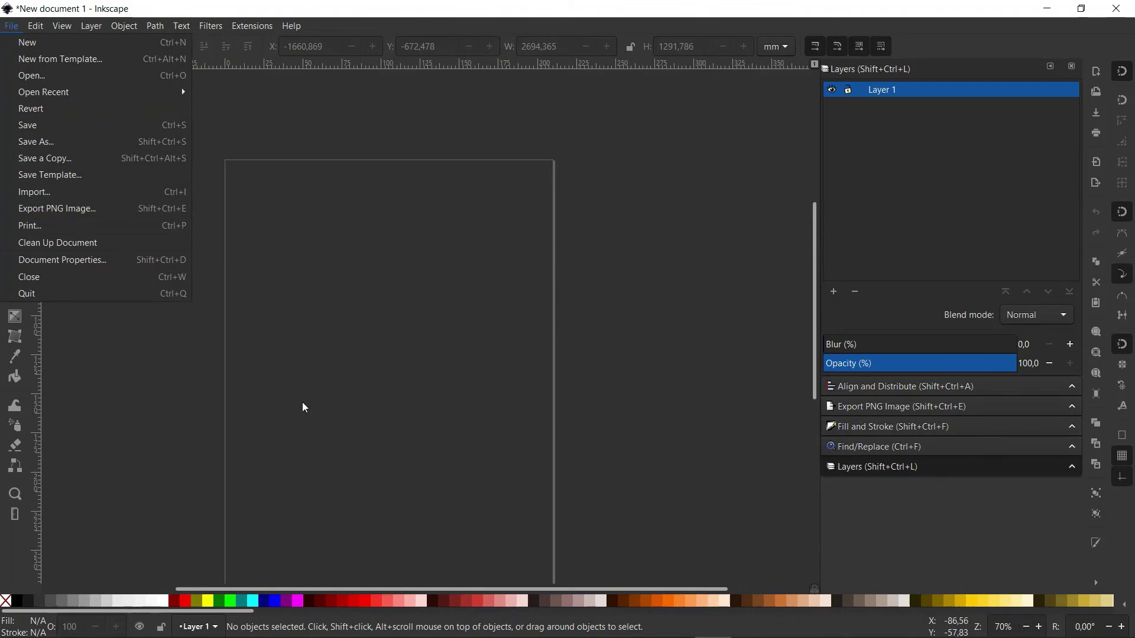
left_click(79, 266)
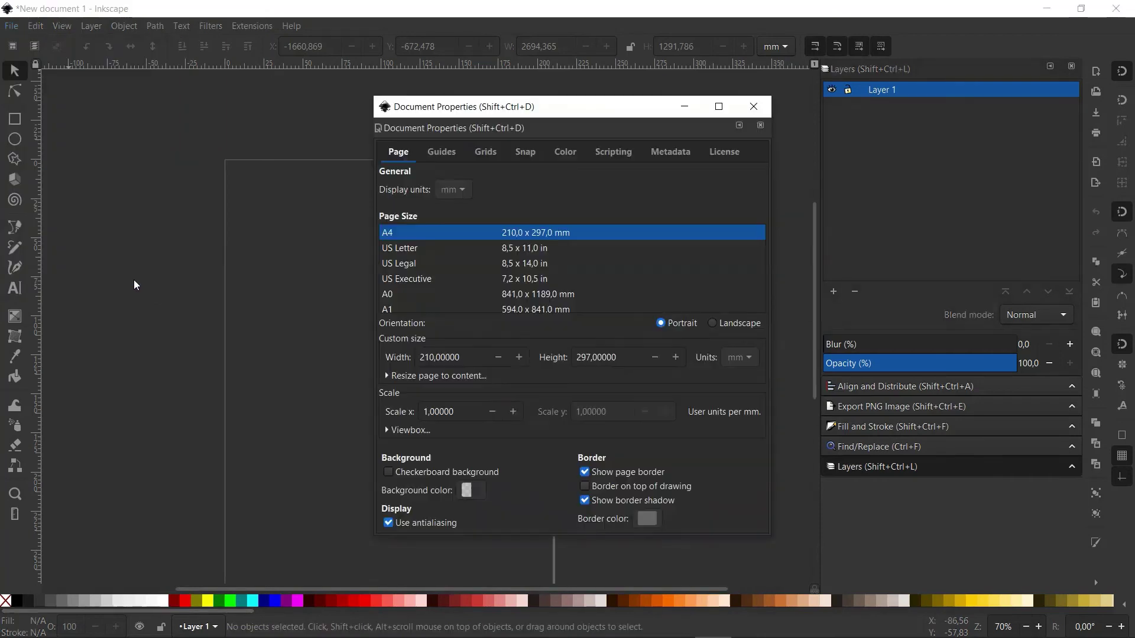
left_click(752, 106)
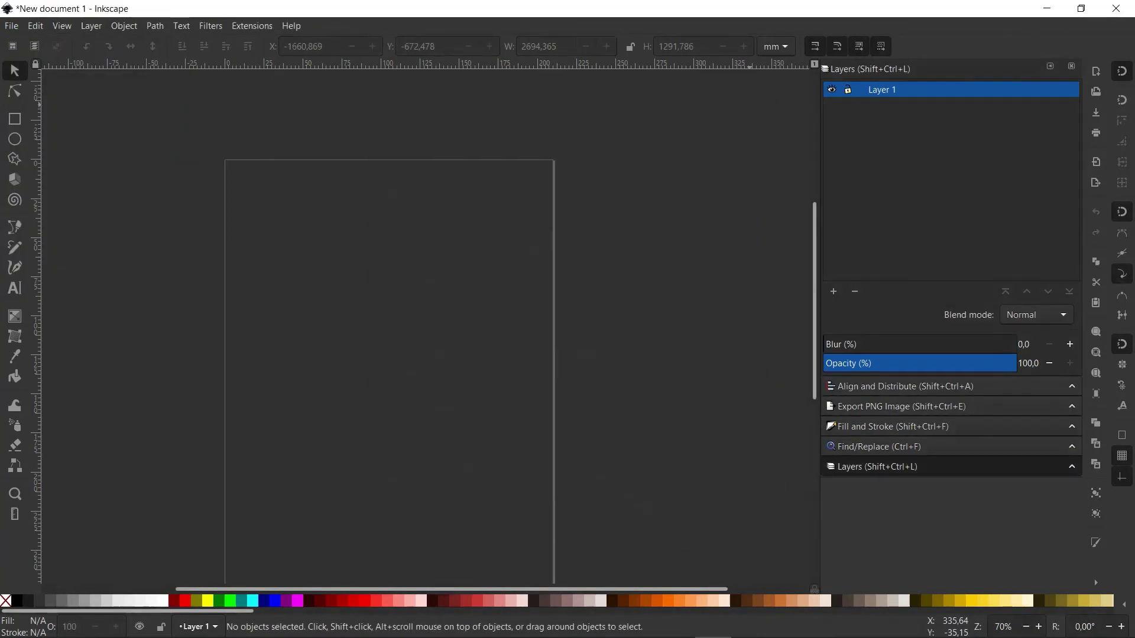
Save the document as the default template named 'Tema Gelap'.
left_click(8, 26)
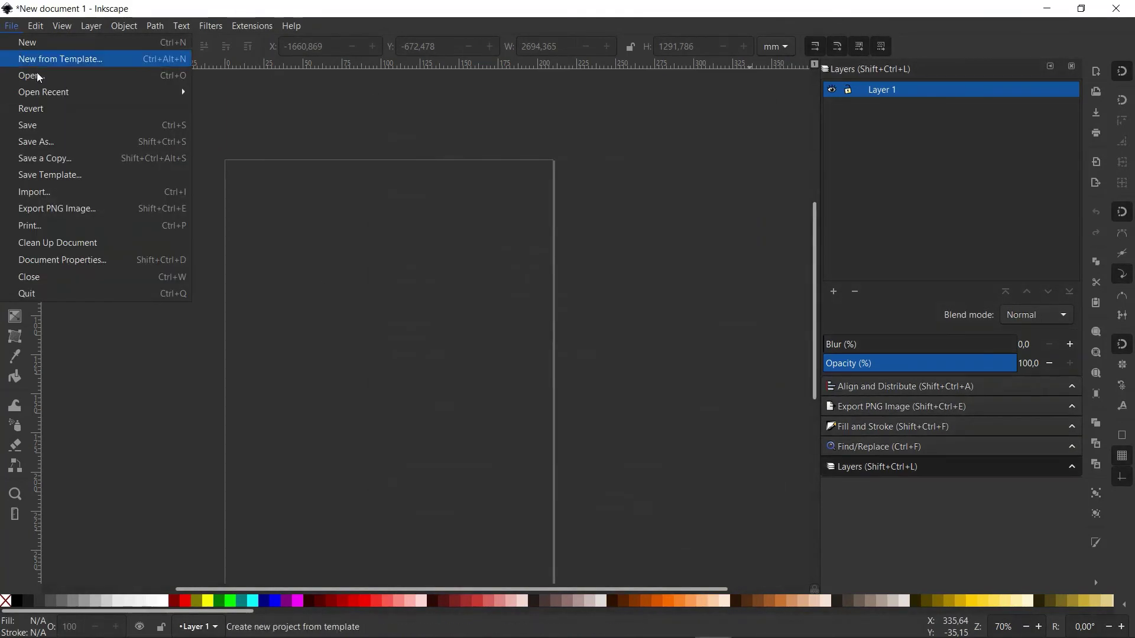
left_click(67, 176)
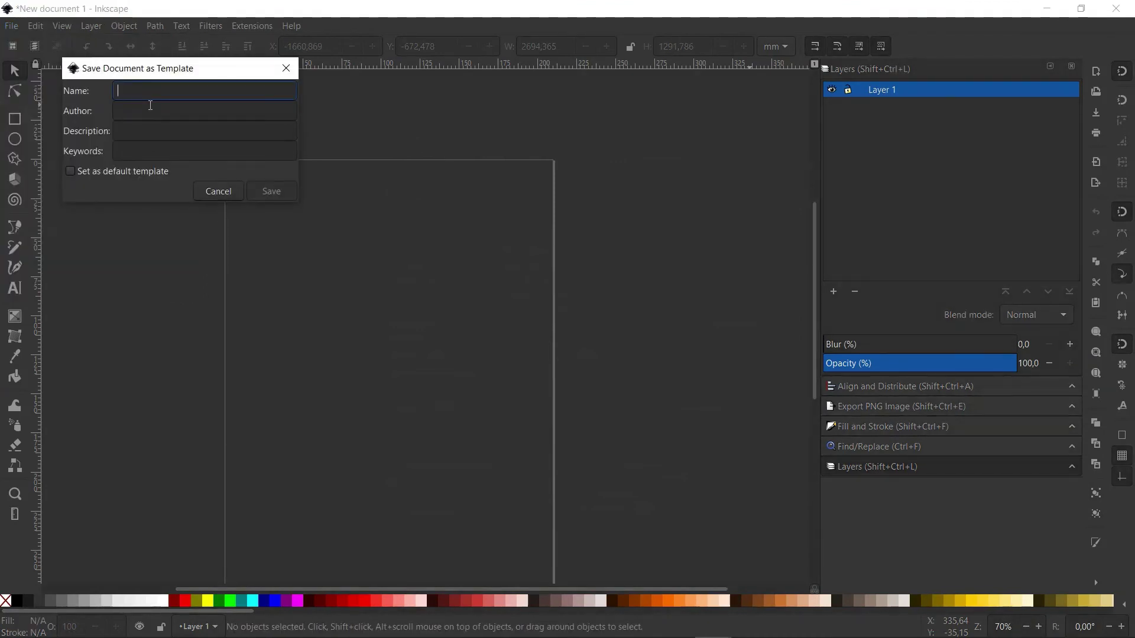
type("Te")
type("ma Gela")
type("p")
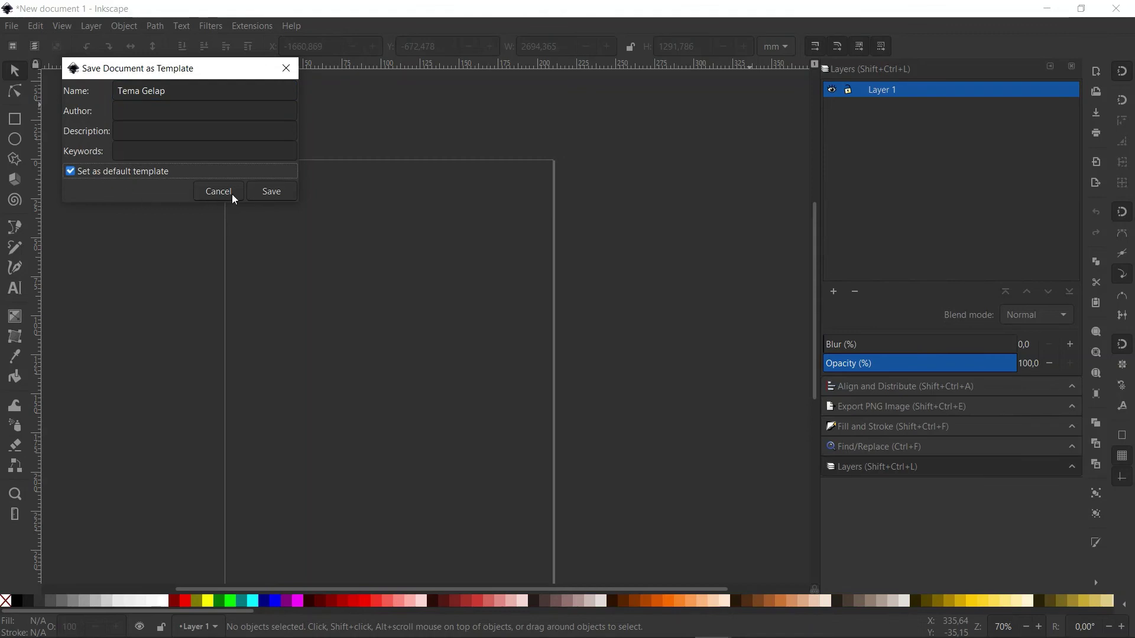
left_click(273, 191)
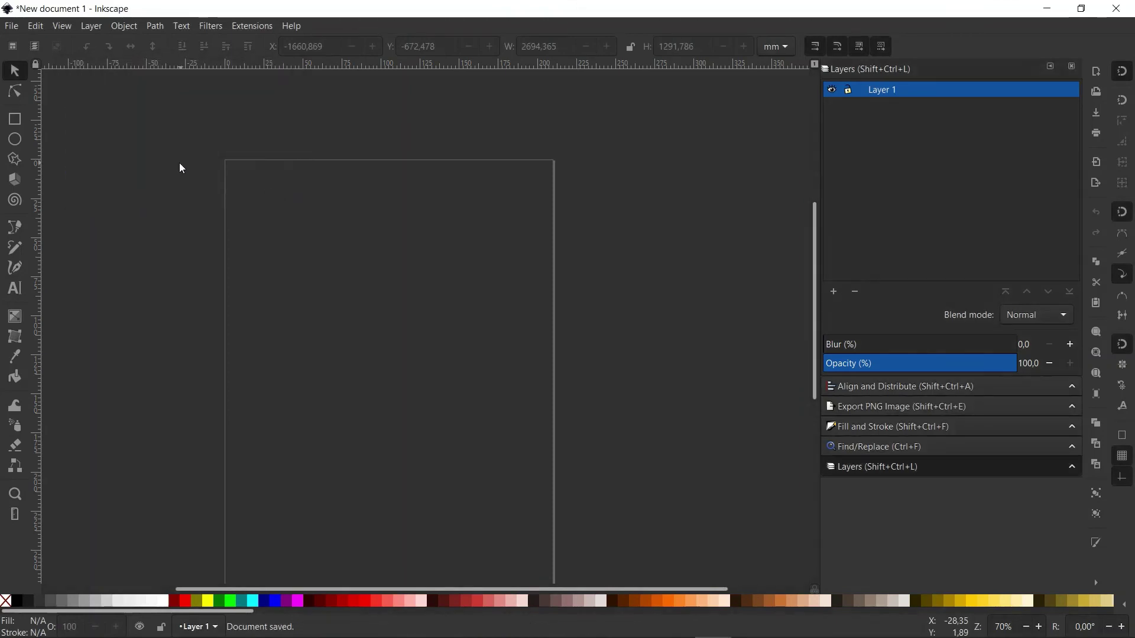
left_click(11, 26)
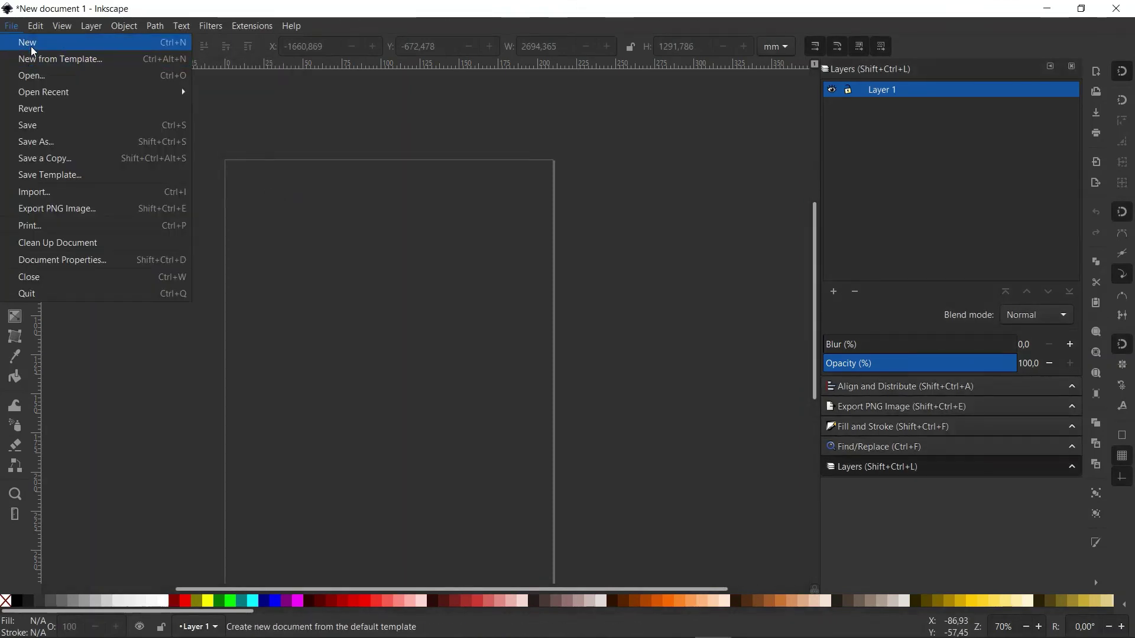
left_click(36, 40)
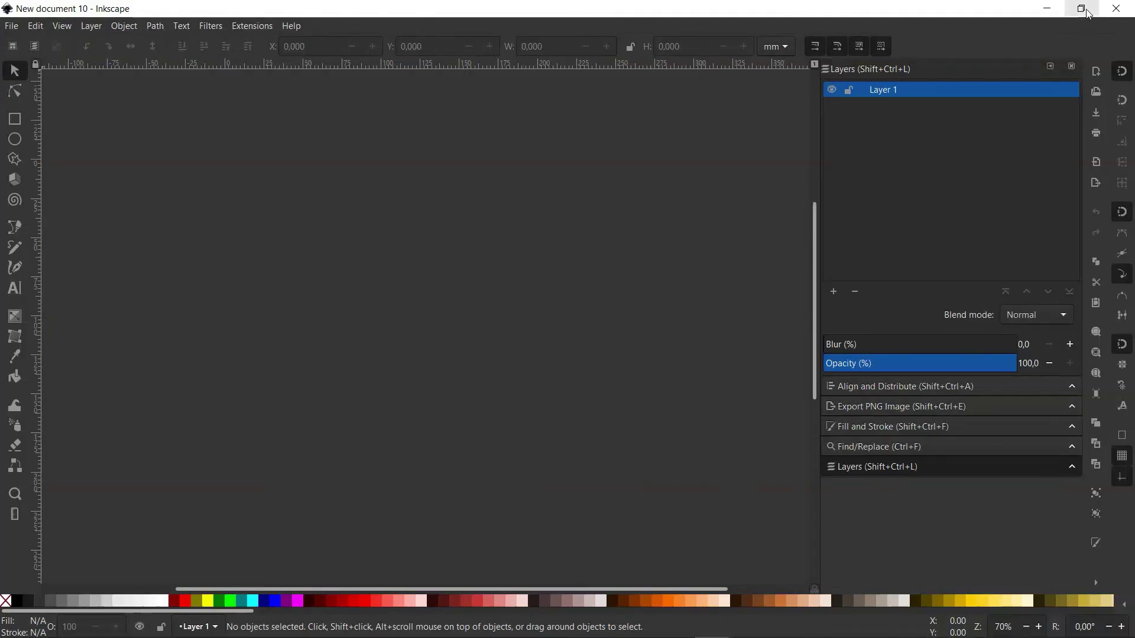
left_click(1081, 8)
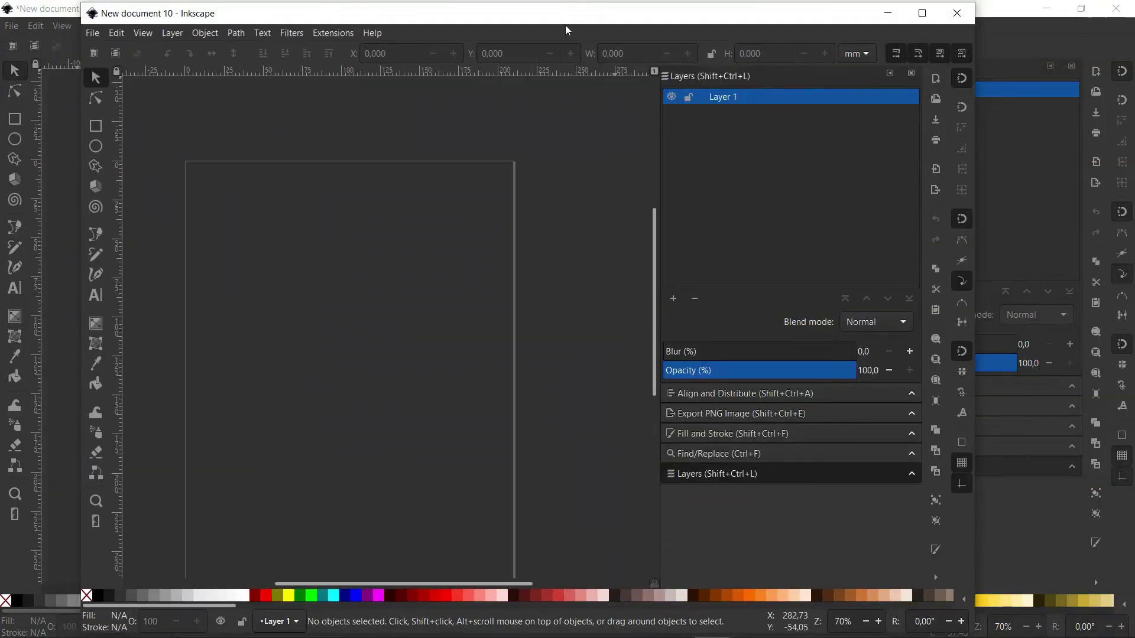
mouse_move(565, 25)
left_mouse_down()
mouse_move(604, 74)
mouse_move(570, 79)
left_mouse_up()
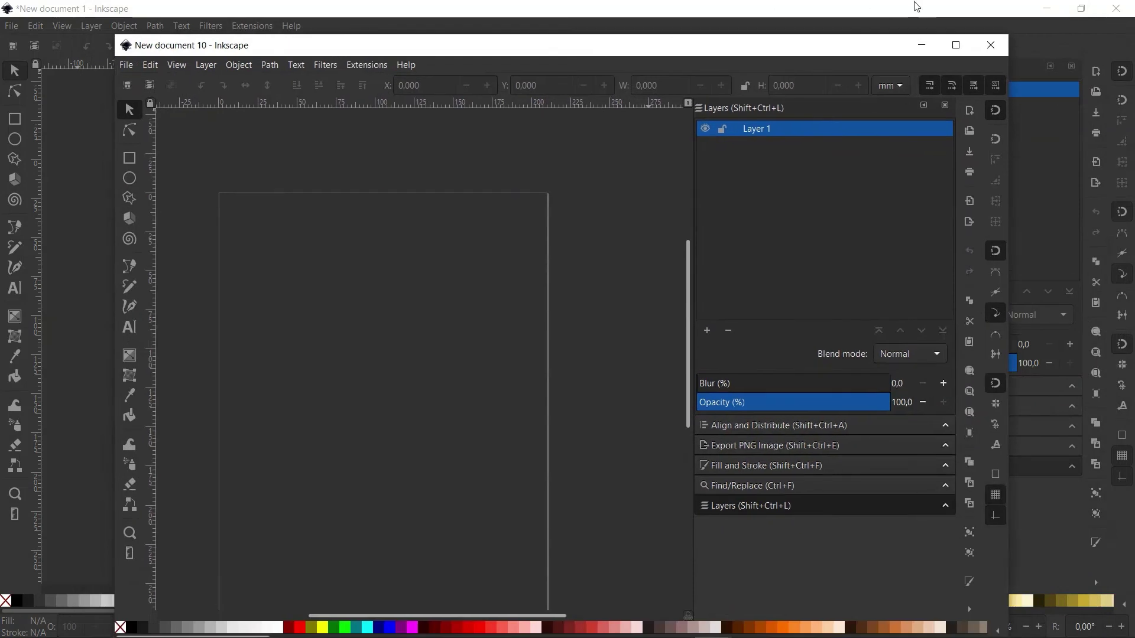
left_click(958, 69)
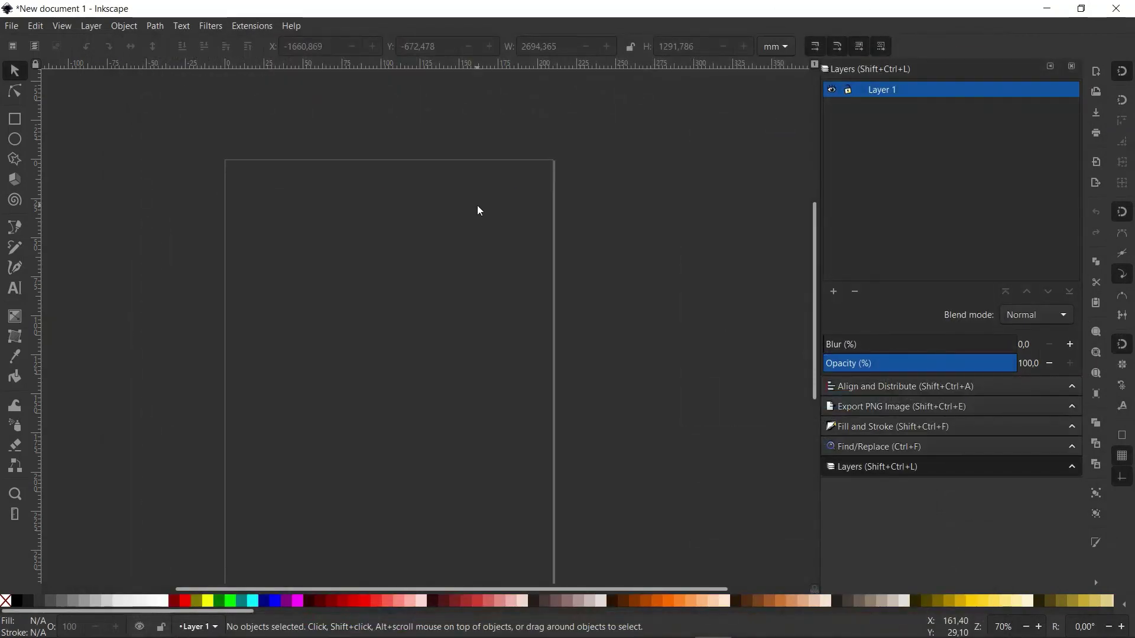